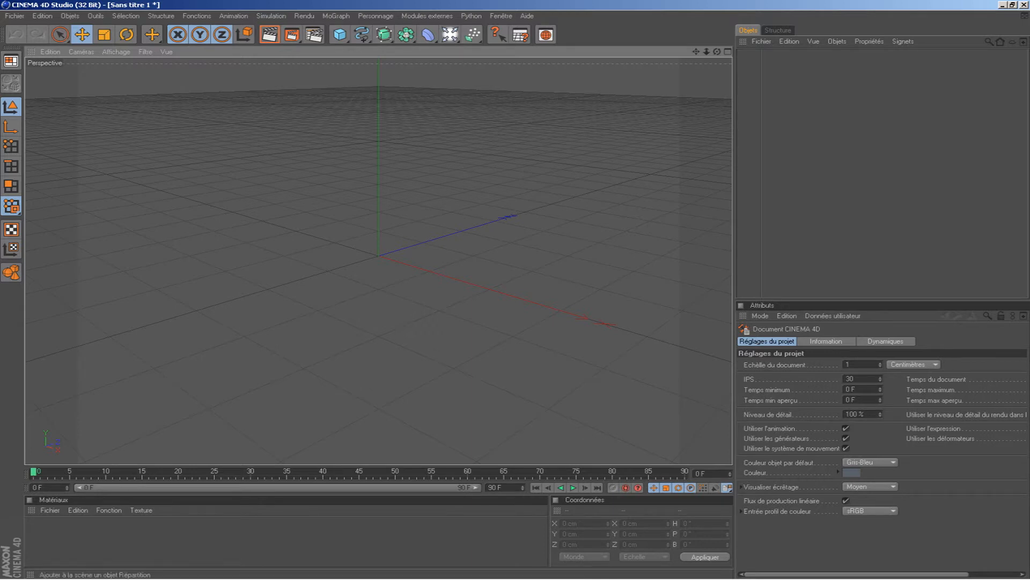
Add a MoText object to the empty scene and view it from the front.
click(336, 16)
click(352, 136)
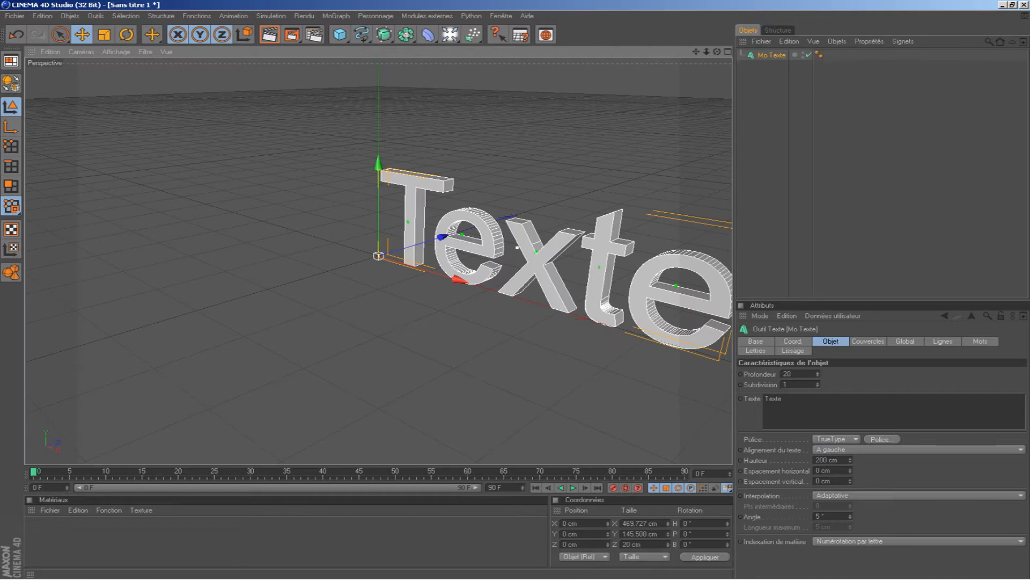
drag(717, 52, 550, 48)
drag(717, 51, 746, 71)
Replace the MoText object's default wording with TEXTE.
double_click(773, 399)
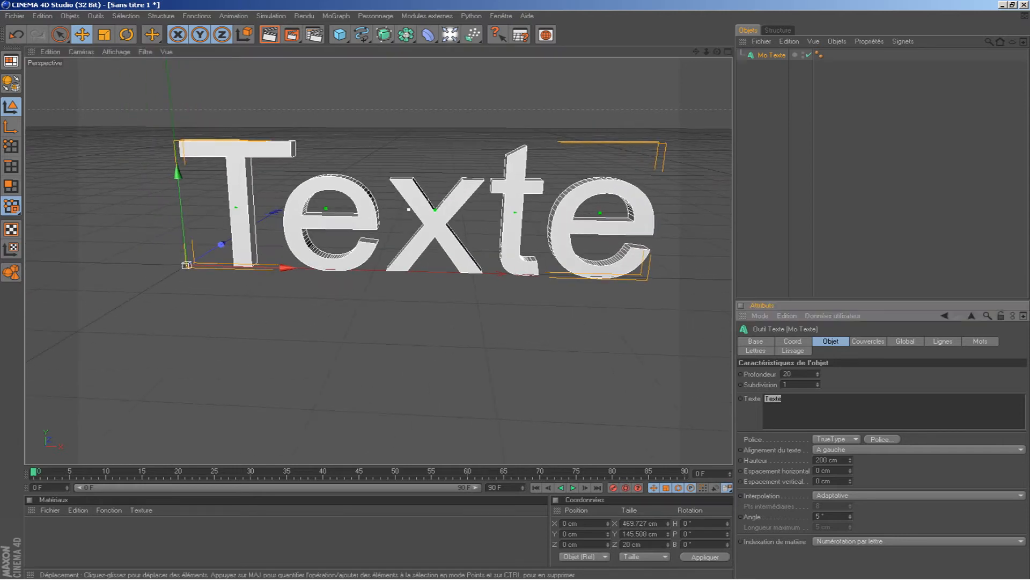
text(TUTO)
drag(706, 52, 655, 70)
double_click(774, 398)
text(TEXTE)
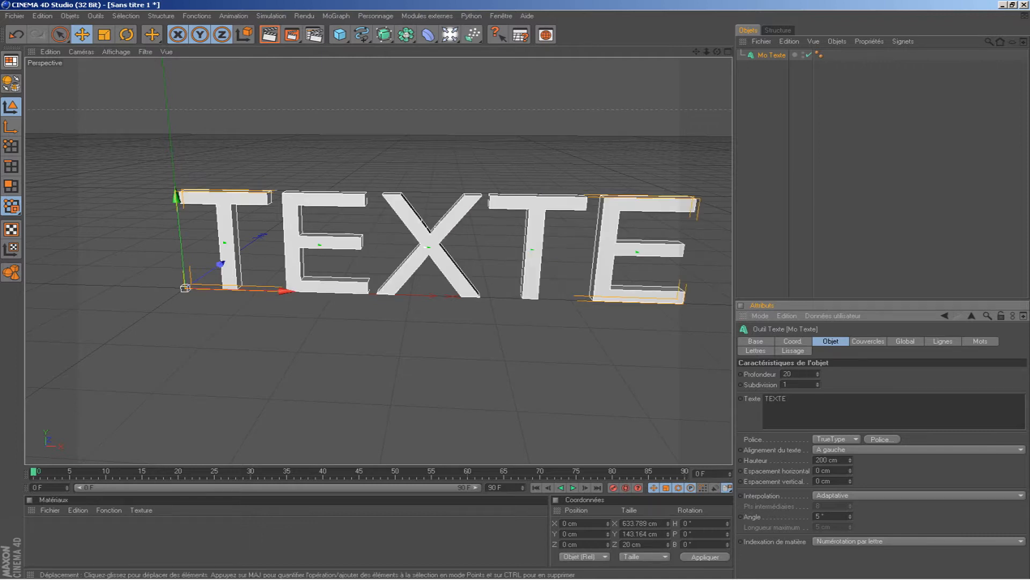
Set the extrusion depth of the 3D text to 330.
double_click(786, 374)
text(400)
key(Return)
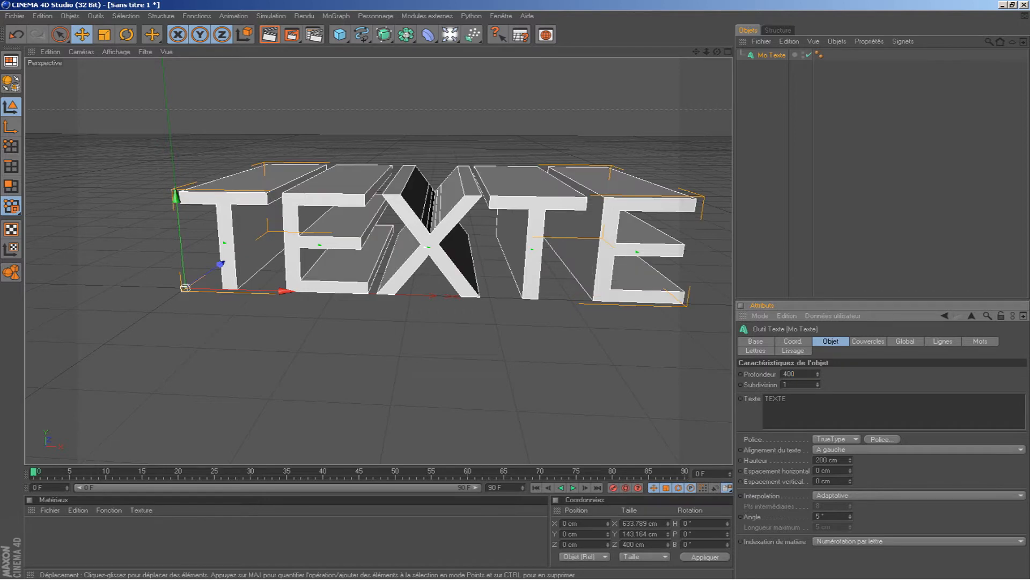
mouse_move(817, 374)
mouse_down()
mouse_move(817, 443)
mouse_move(817, 306)
mouse_move(817, 424)
mouse_move(817, 375)
mouse_up()
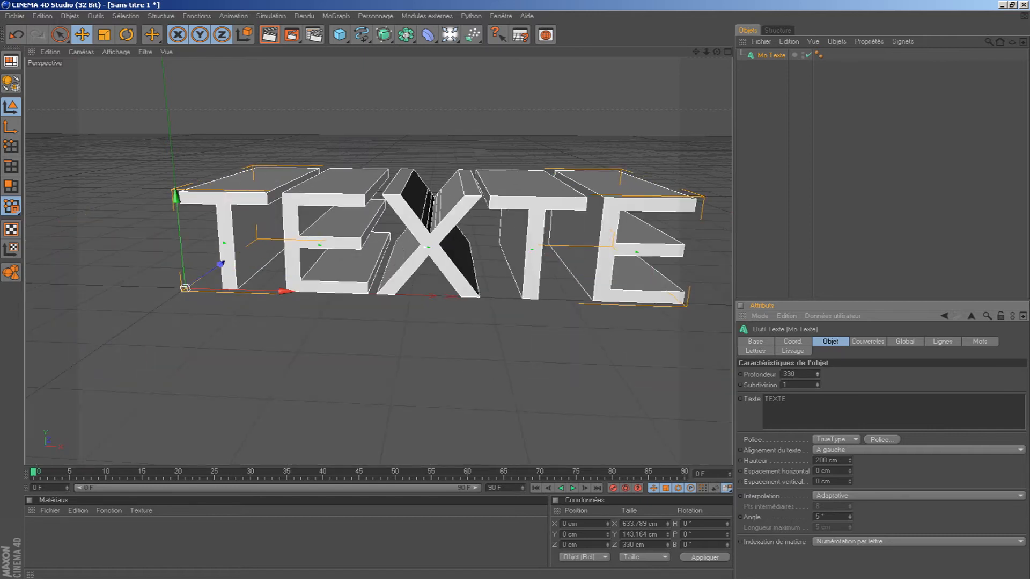
drag(717, 52, 716, 38)
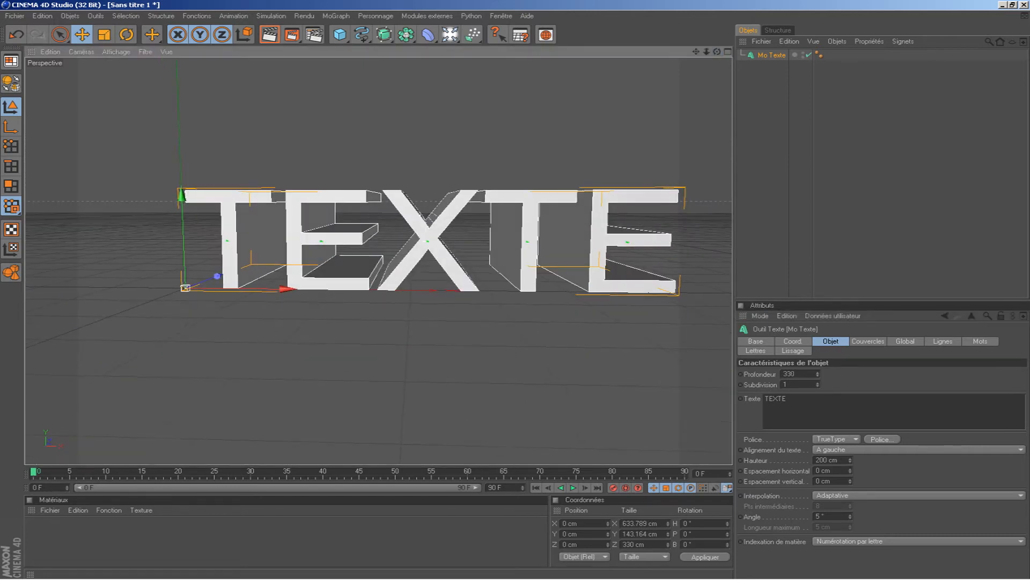
Change the text's font to Impact in the Standard style.
click(883, 439)
text(Impact)
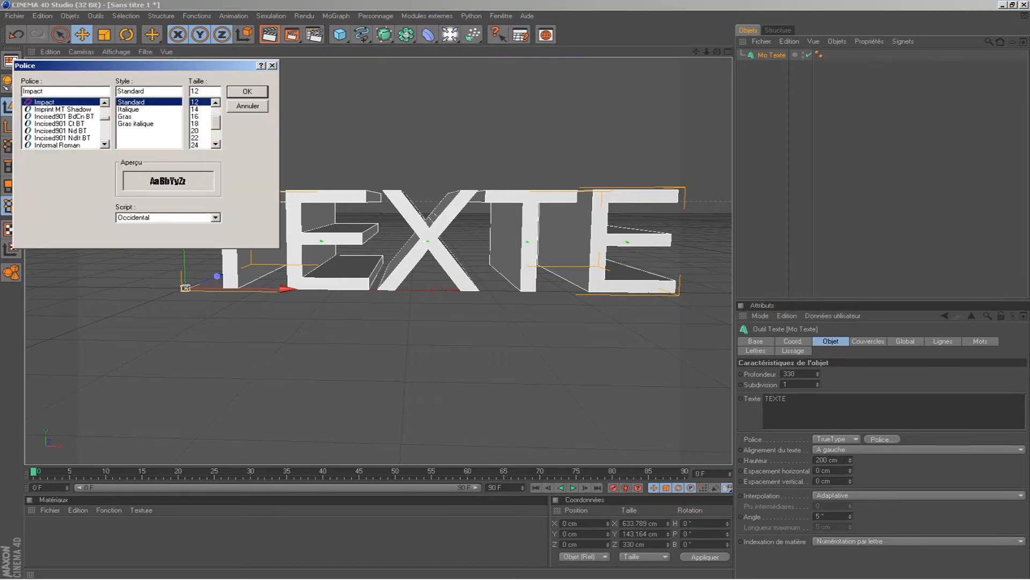
key(Return)
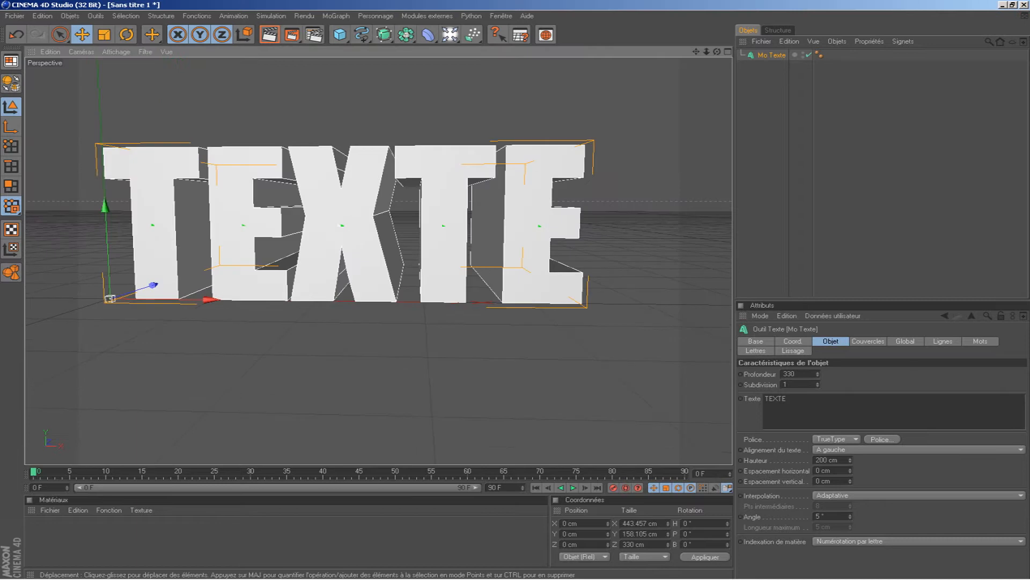
drag(696, 51, 775, 70)
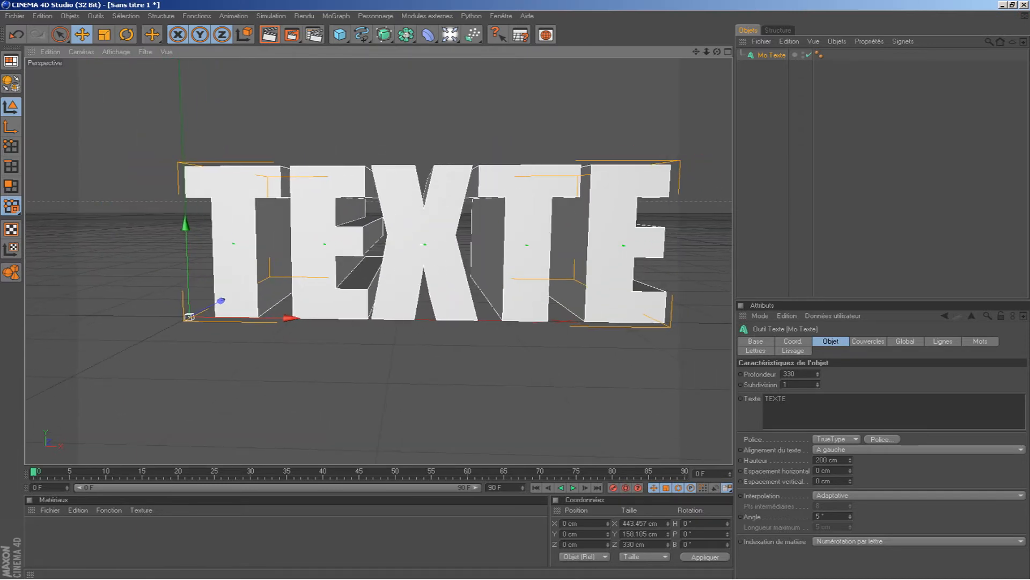
Reduce the text's height to 129 cm.
drag(850, 460, 850, 498)
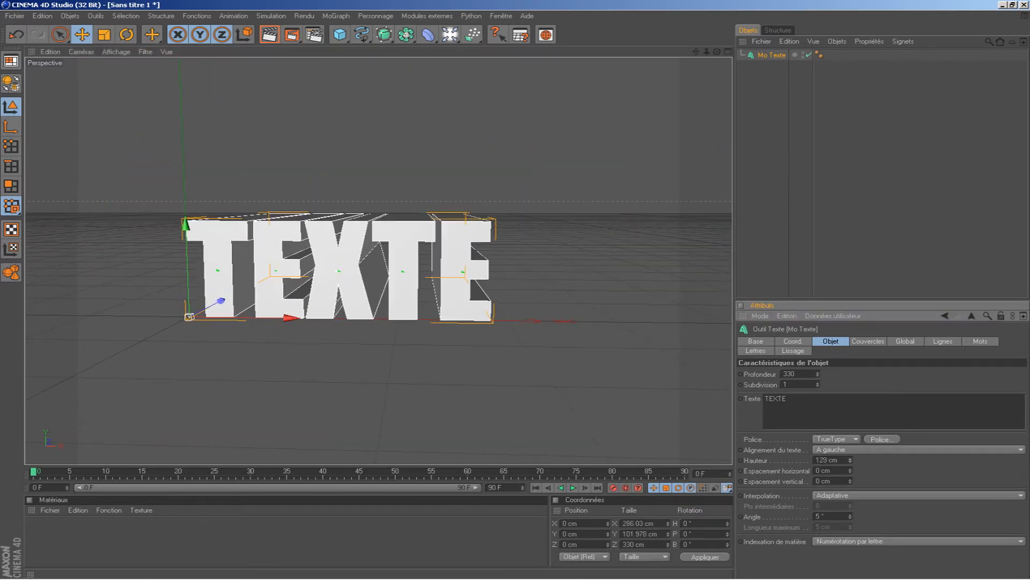
drag(696, 51, 753, 24)
scroll(379, 261, up, 3)
drag(696, 51, 702, 50)
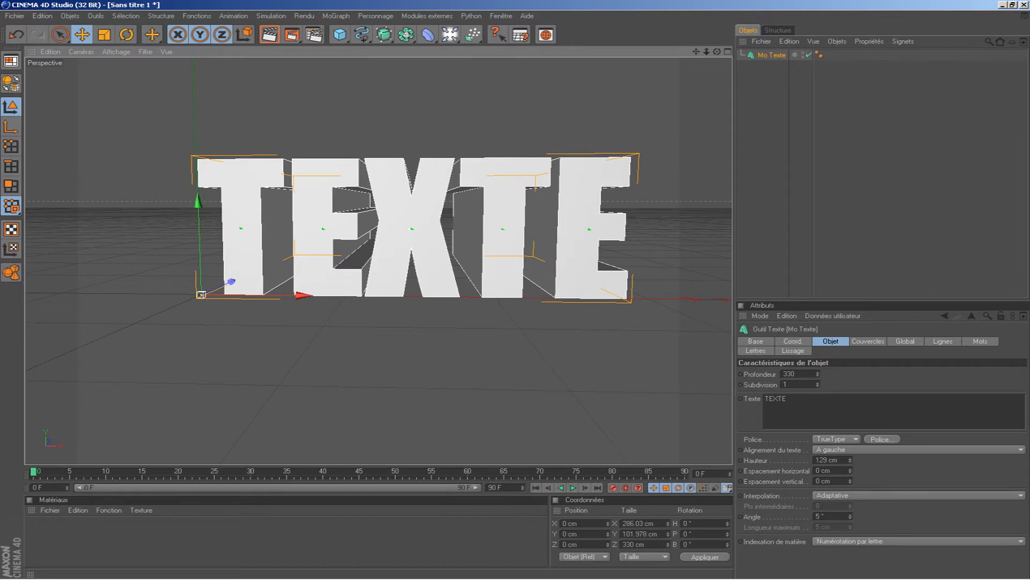
Set the text's horizontal spacing to -2 cm and delete the extra 4 from its second line.
drag(850, 471, 850, 475)
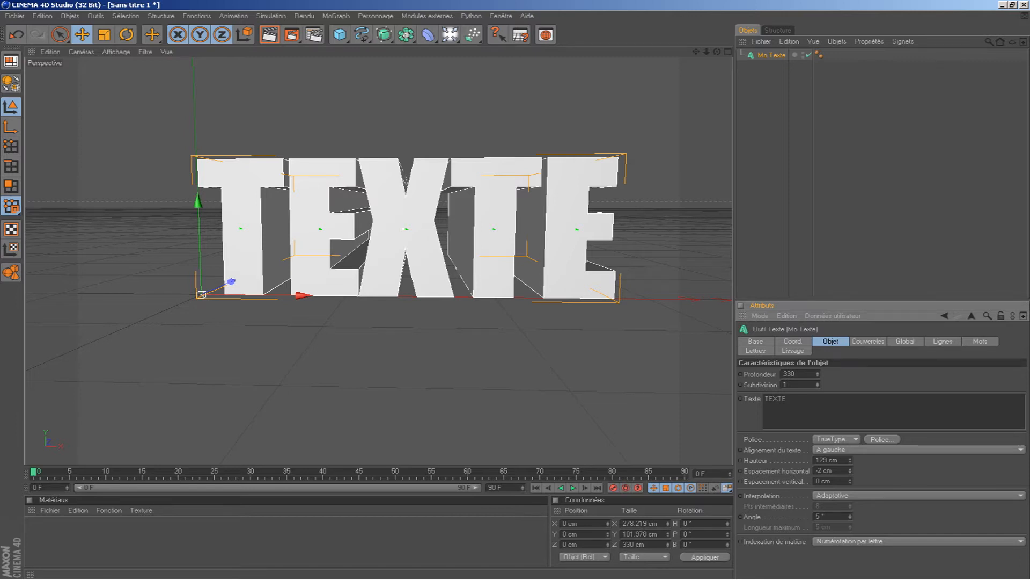
text(4)
drag(850, 471, 851, 493)
key(ctrl+z)
drag(770, 406, 764, 406)
key(BackSpace)
Set the text alignment to Centré.
click(880, 450)
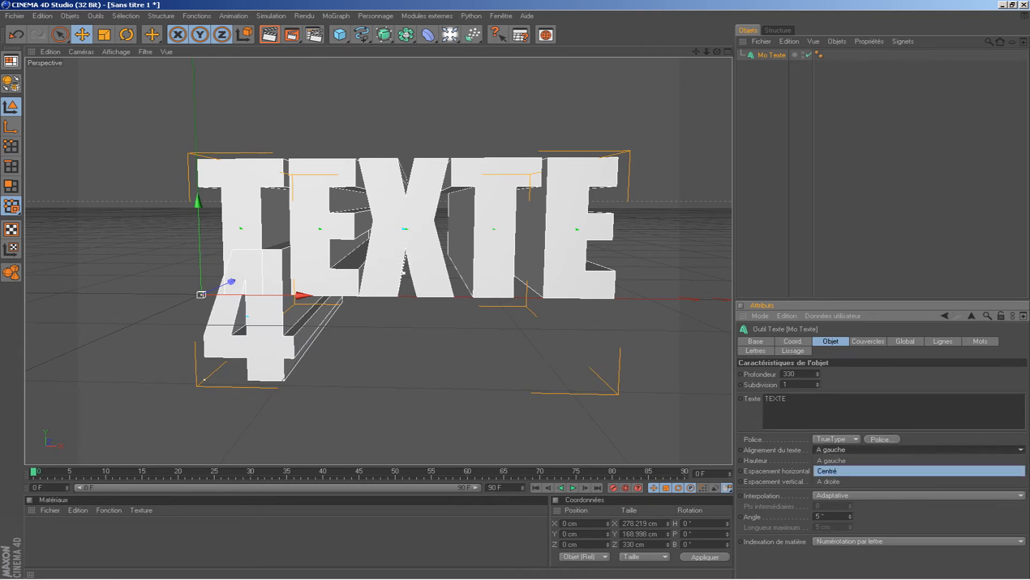
click(878, 470)
drag(696, 52, 880, 51)
Give the text's start cap the Couvercle et biseau type with 3 steps and a 3 cm radius.
click(868, 341)
click(856, 374)
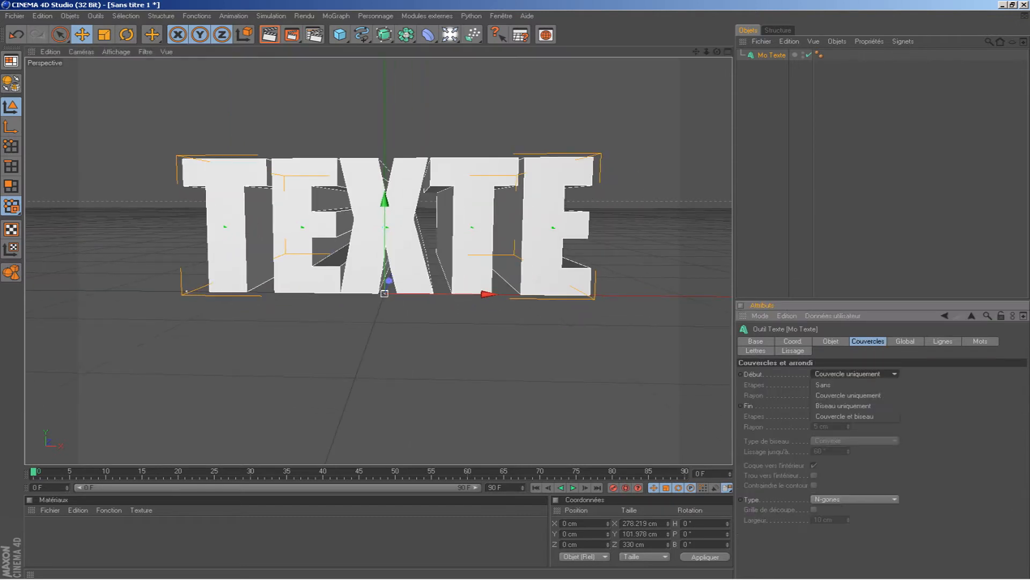
click(854, 417)
double_click(816, 384)
text(3)
key(Tab)
text(3)
Give the text's end cap the Couvercle et biseau type with 3 steps and a 3 cm radius.
click(855, 406)
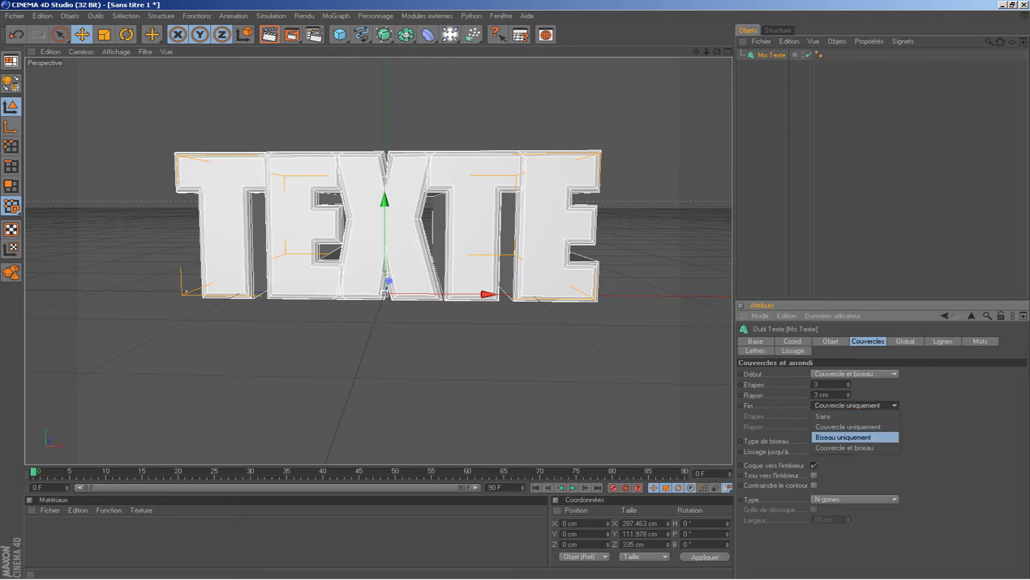
click(844, 448)
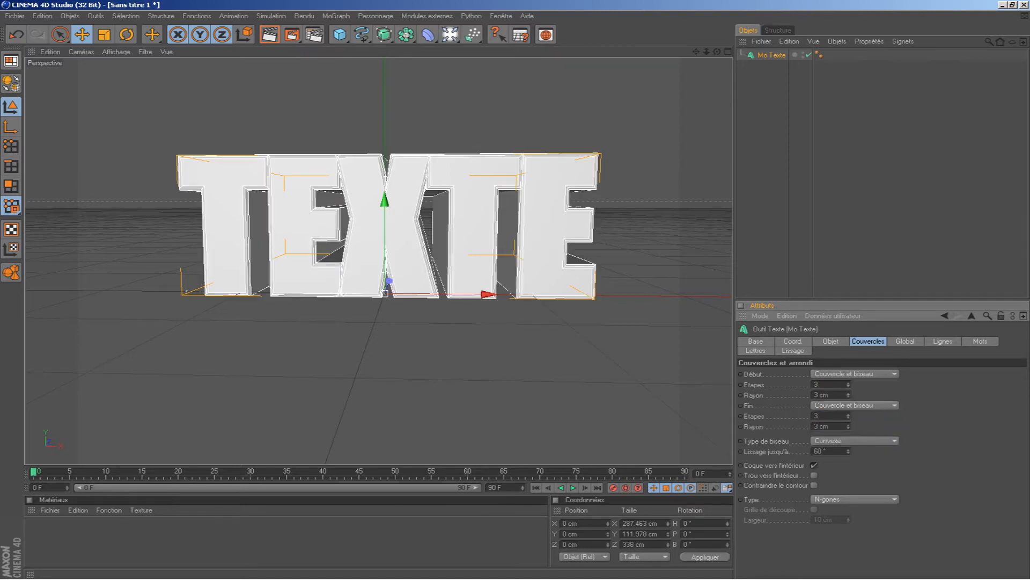
scroll(379, 261, up, 5)
scroll(379, 261, down, 4)
scroll(379, 261, up, 3)
scroll(379, 261, down, 4)
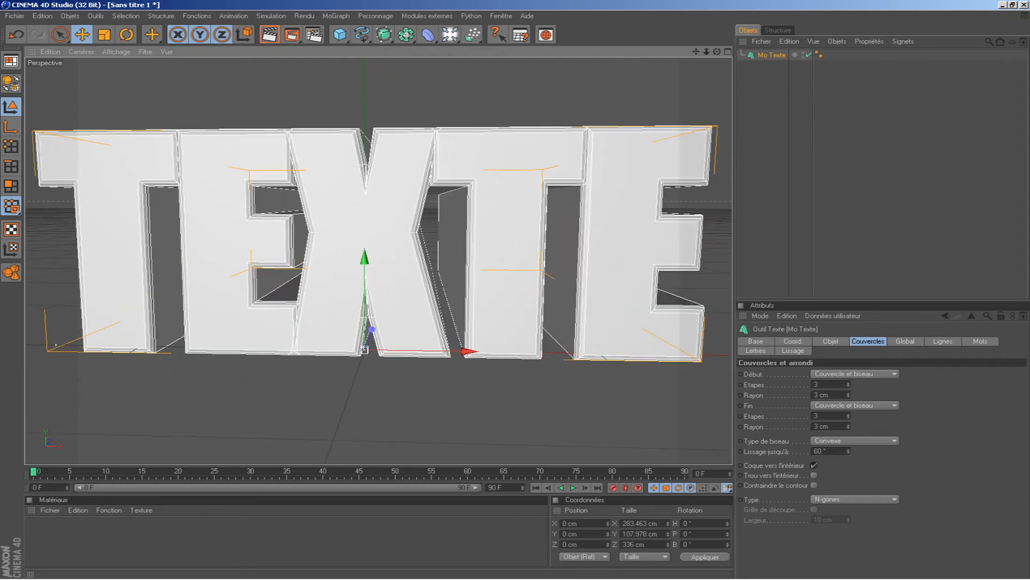
drag(717, 51, 722, 51)
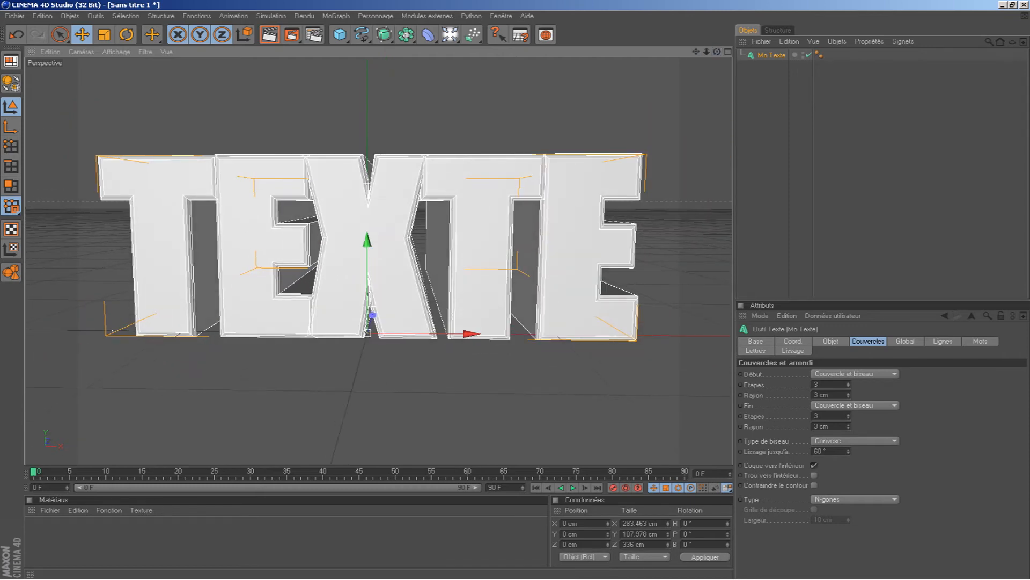
Create a new material, open it for editing and disable its Spécularité channel.
double_click(39, 531)
double_click(39, 532)
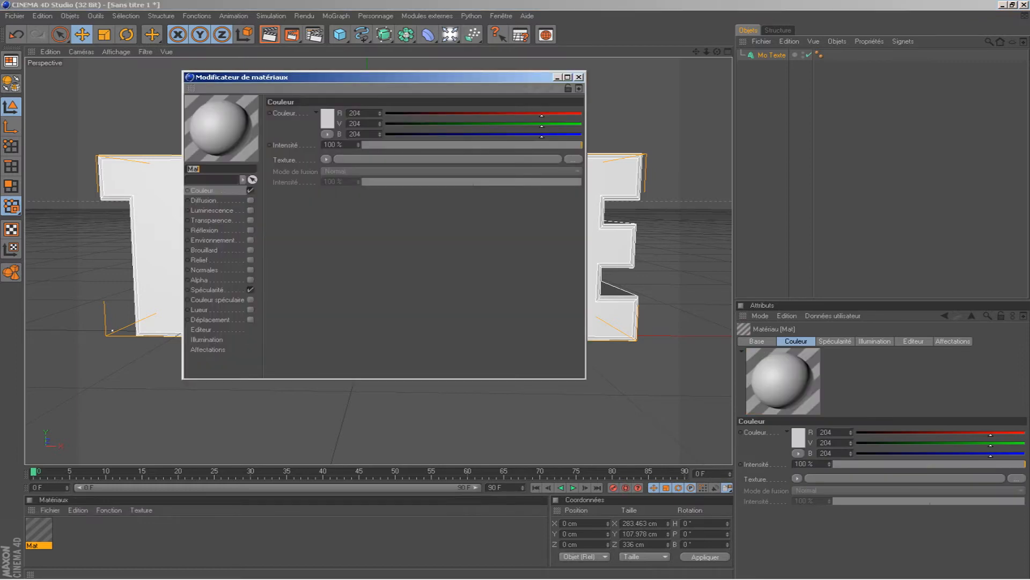
click(251, 290)
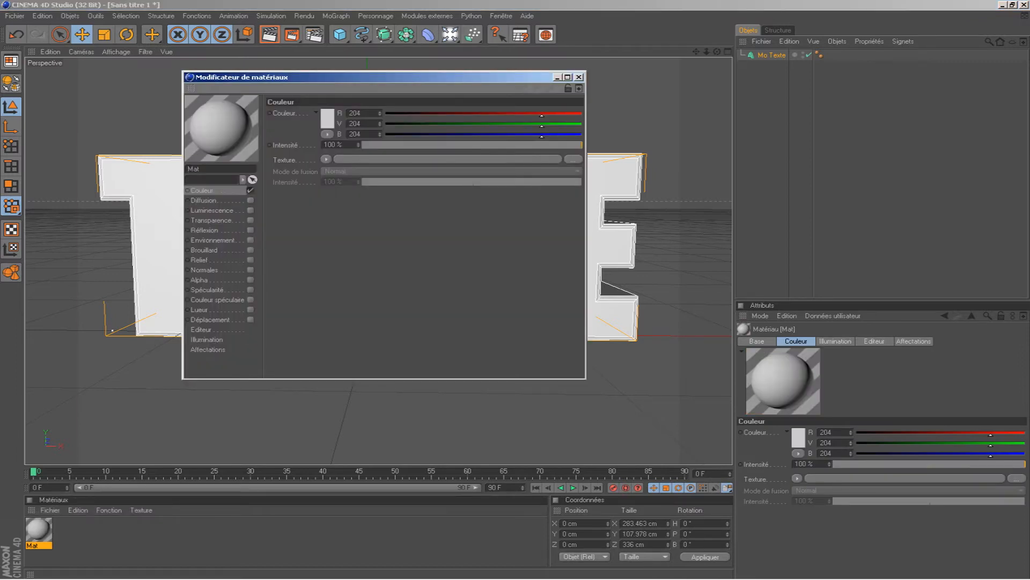
Set the material's colour to bright green, RGB 0, 255, 25.
click(327, 116)
click(337, 81)
click(334, 86)
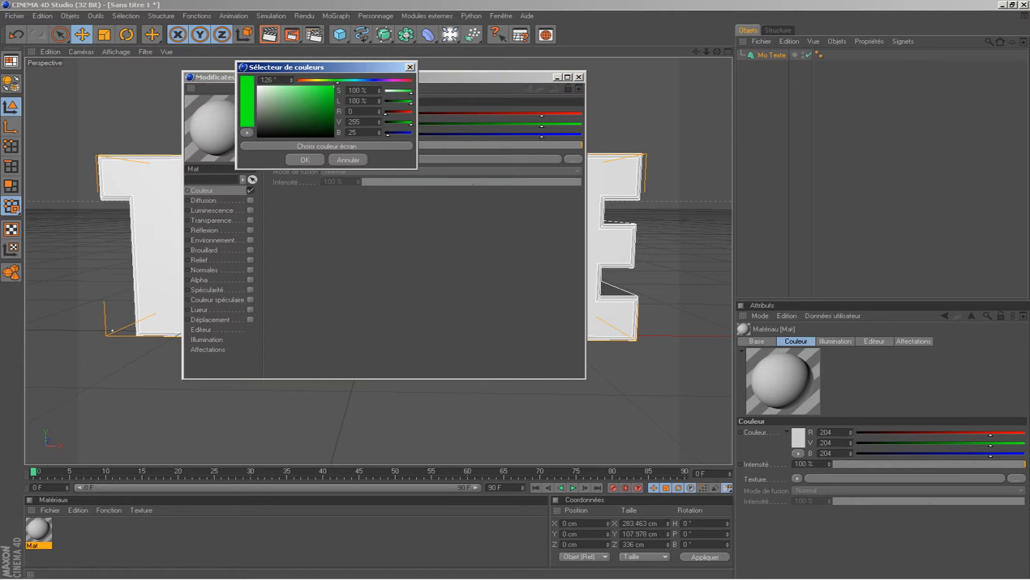
click(305, 160)
Enable the material's Réflexion channel at 20% intensity with a Fresnel texture at 50% intensity.
click(250, 230)
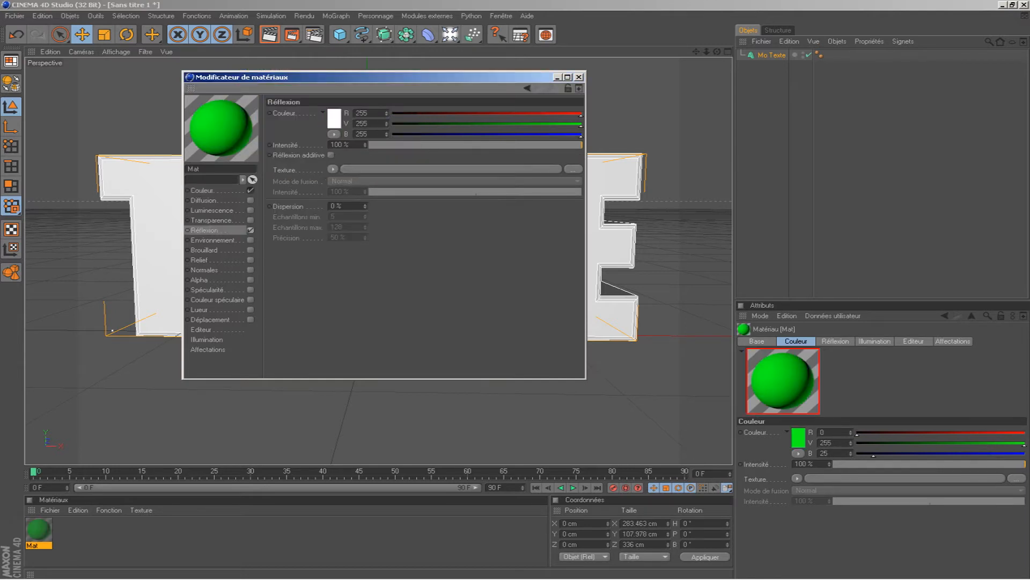
drag(403, 145, 412, 145)
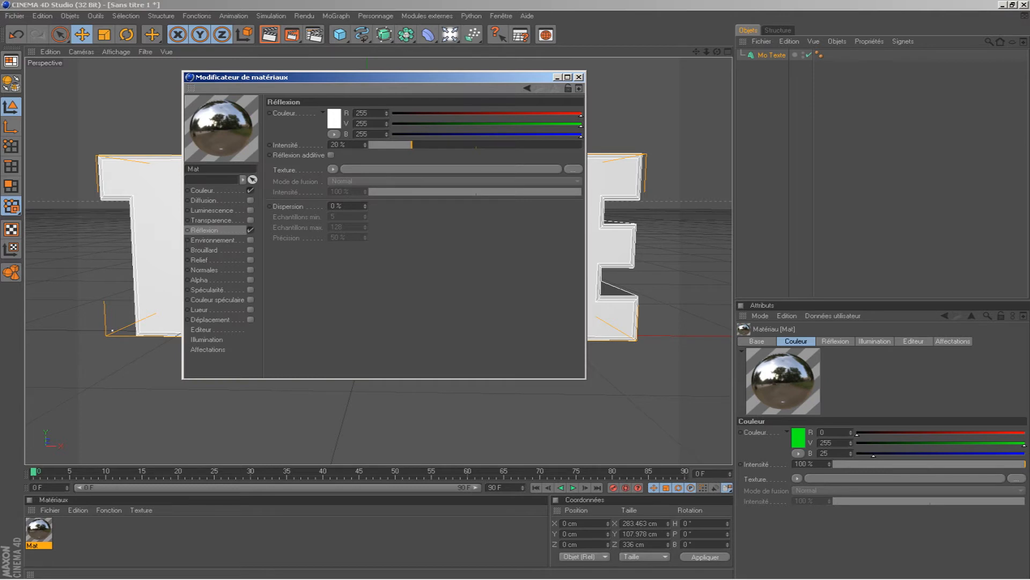
click(333, 169)
click(350, 289)
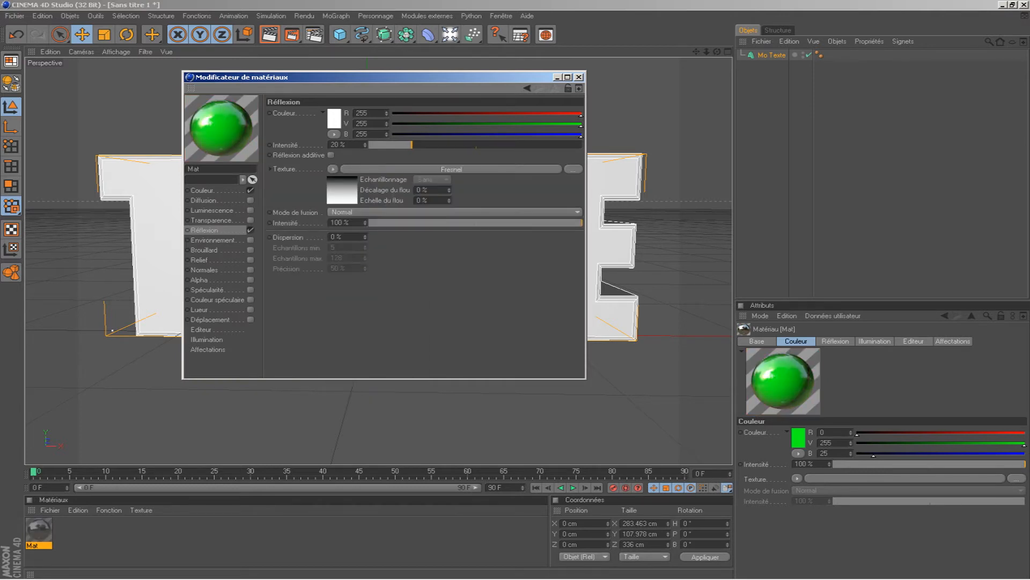
drag(471, 223, 476, 222)
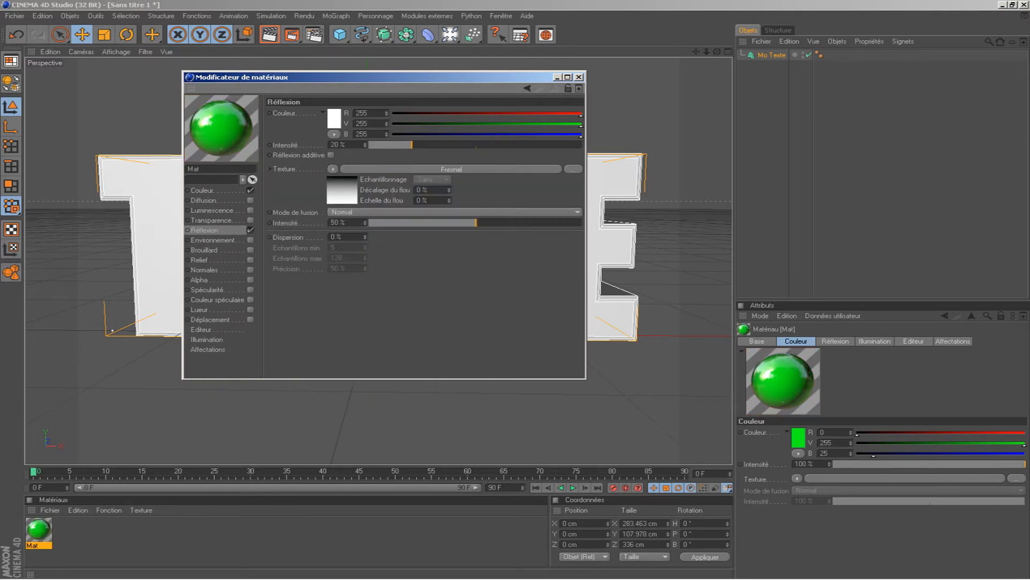
click(598, 80)
click(579, 78)
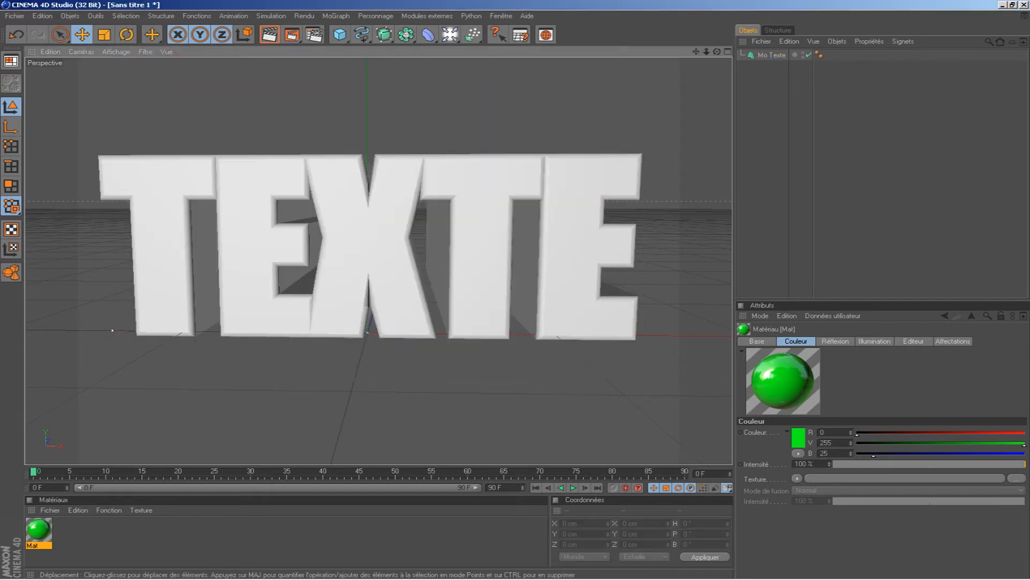
Apply the green material to the text object and render a preview of the view.
click(39, 531)
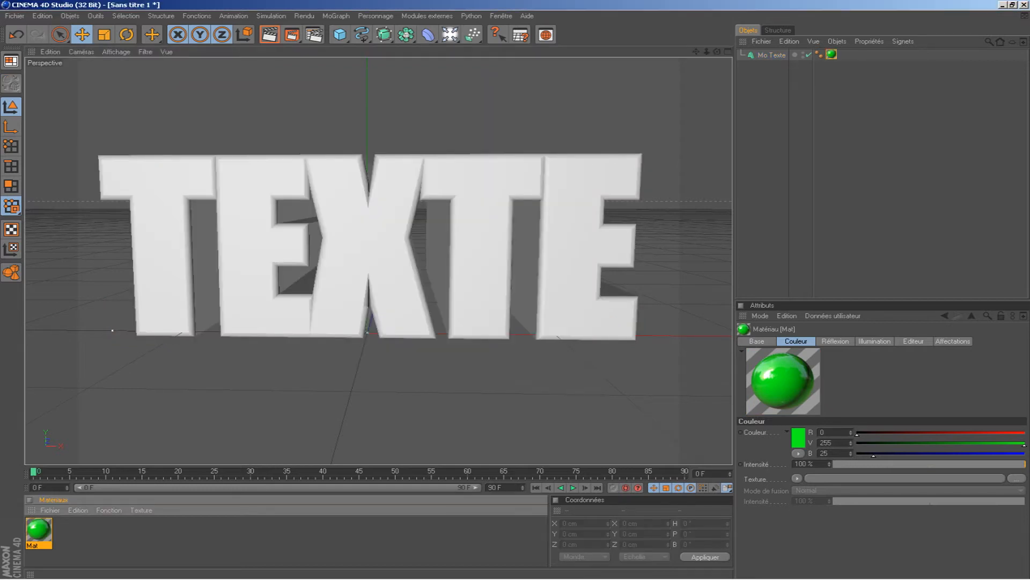
drag(112, 330, 111, 329)
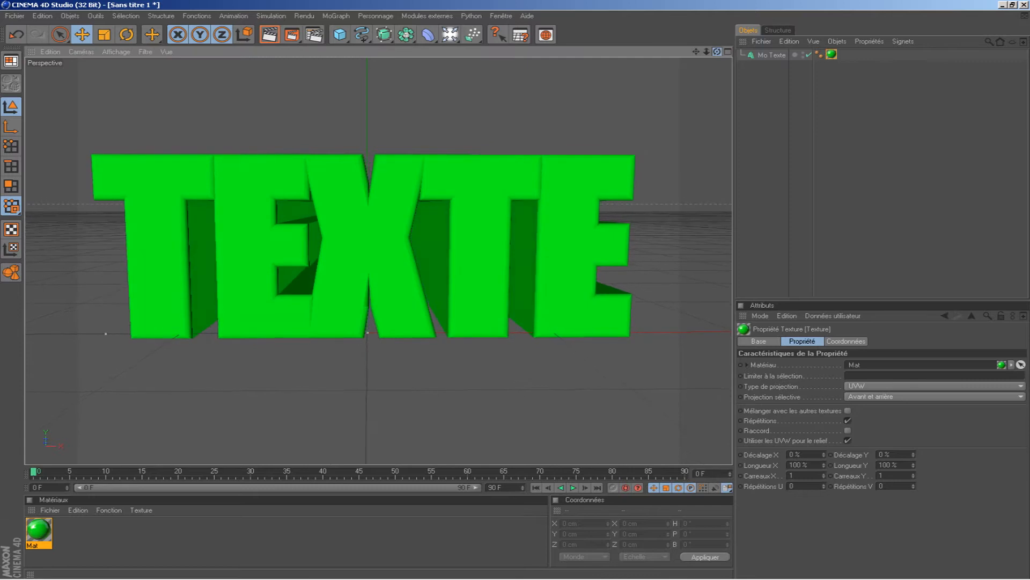
click(269, 34)
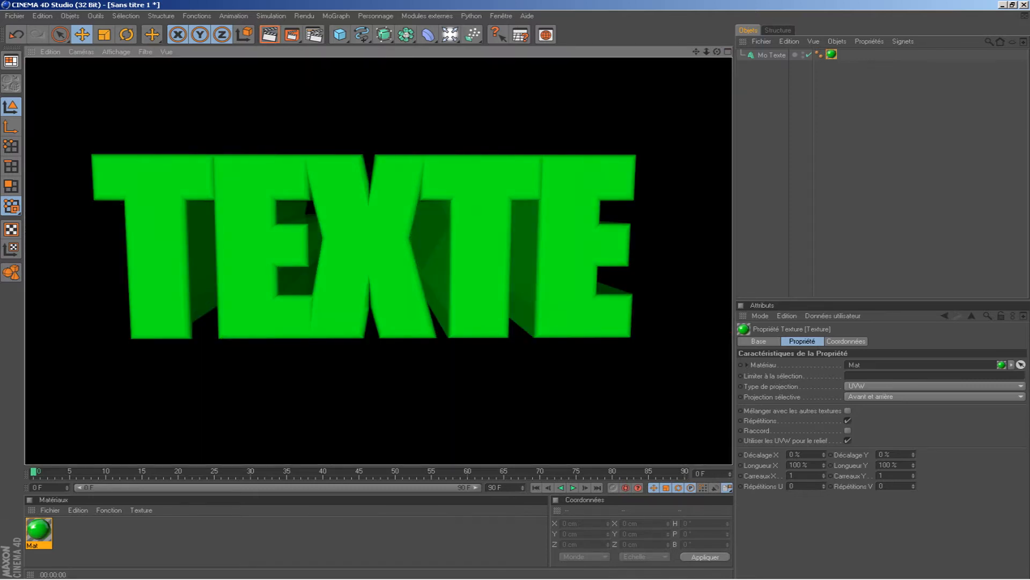
click(717, 51)
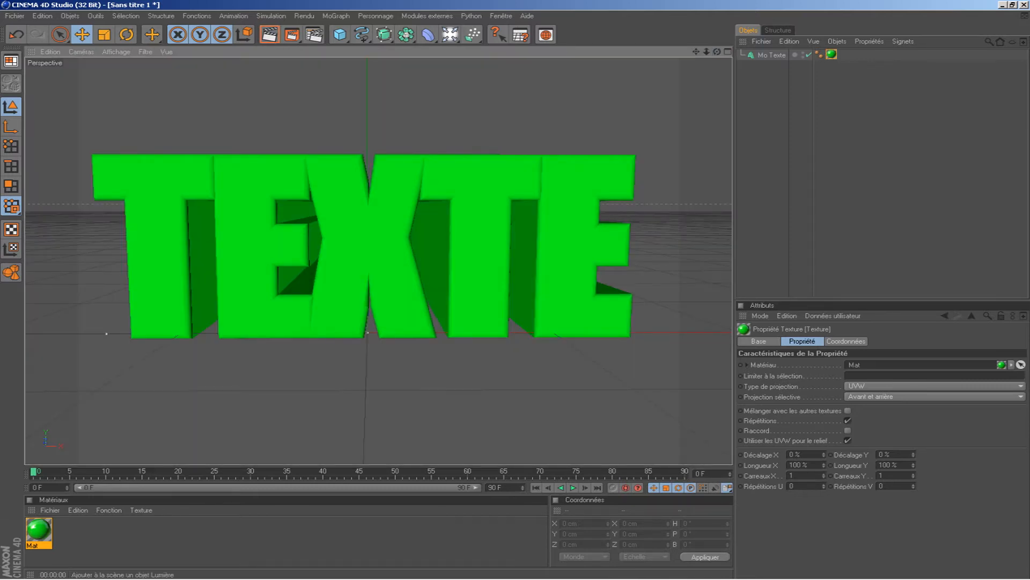
Add an Omni light and place it before the text's centre, at about Y 63 cm and Z -51 cm.
click(450, 34)
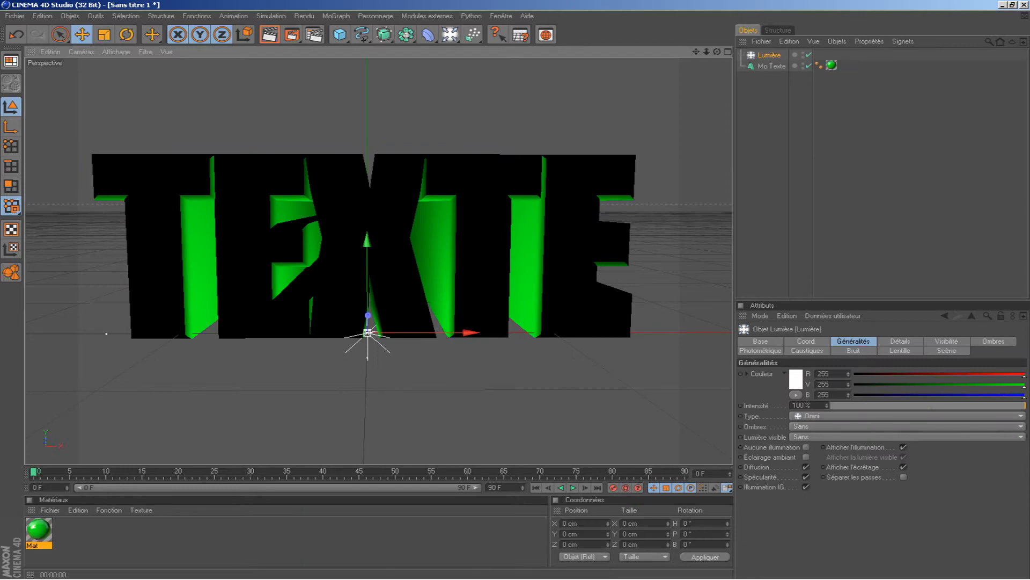
drag(717, 51, 707, 50)
drag(367, 332, 358, 357)
drag(357, 264, 356, 140)
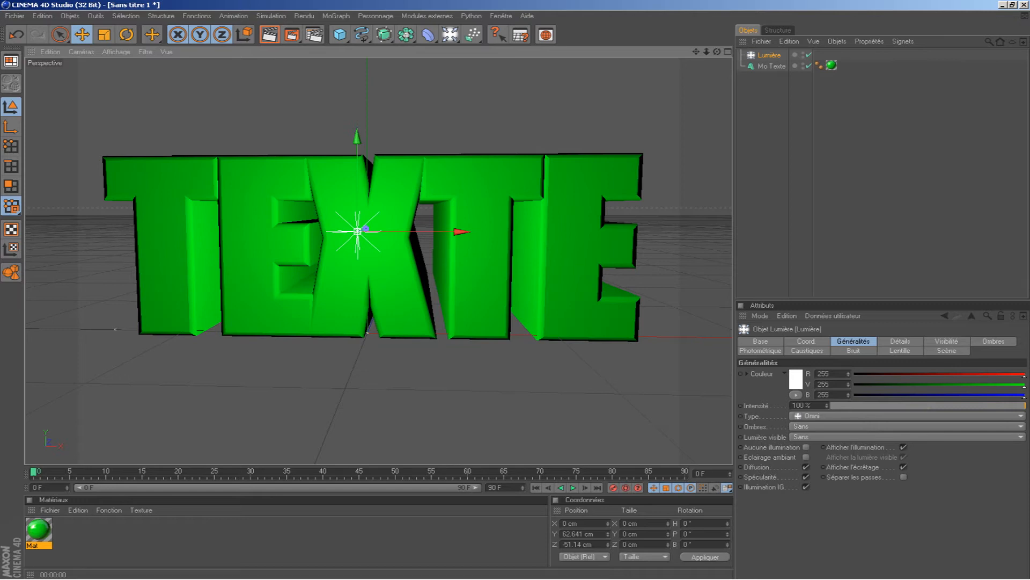
Move the light farther out in front of the text, to about Z -175 cm, and deselect it.
drag(707, 51, 655, 53)
drag(440, 221, 57, 222)
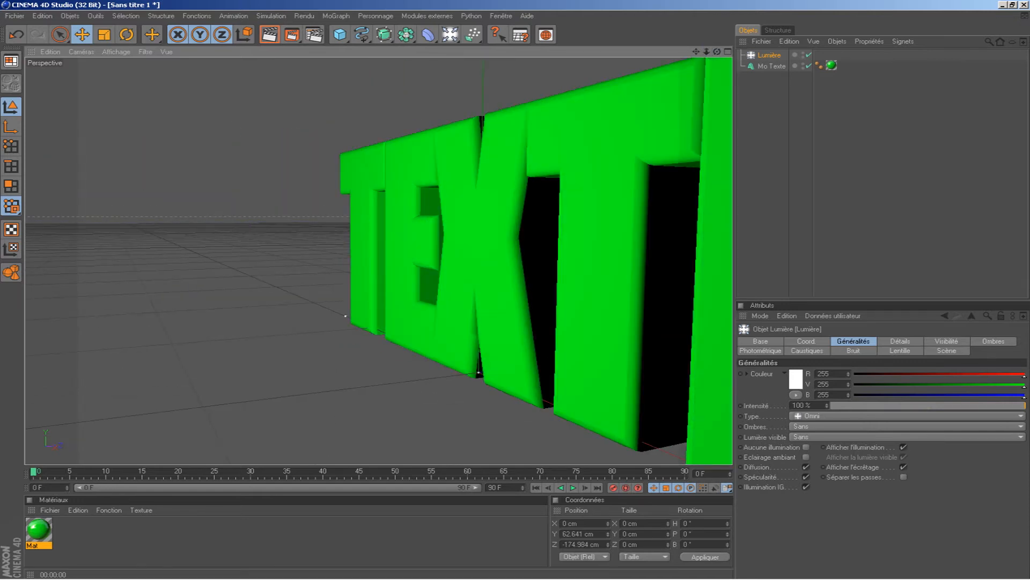
drag(717, 52, 805, 49)
click(837, 135)
drag(717, 52, 745, 39)
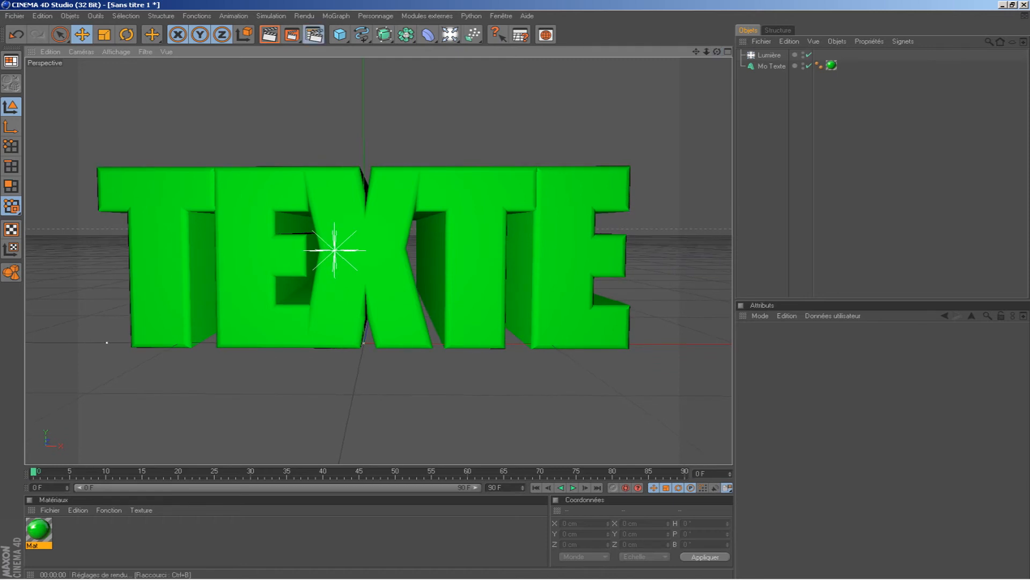
Set the render output to the Film/Vidéo preset HDTV 1080 29.97.
click(314, 34)
click(114, 39)
click(189, 42)
mouse_move(215, 74)
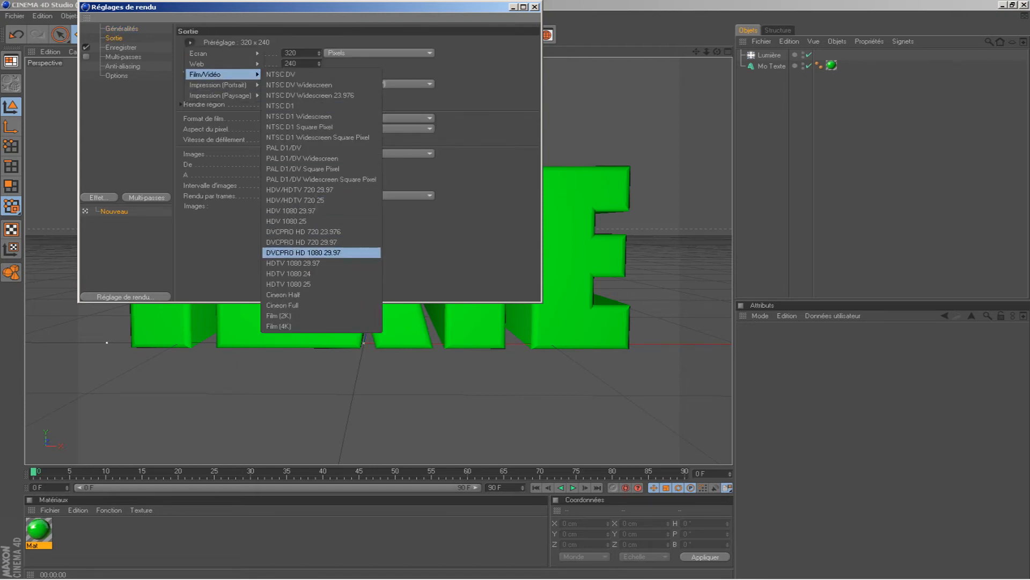
click(289, 273)
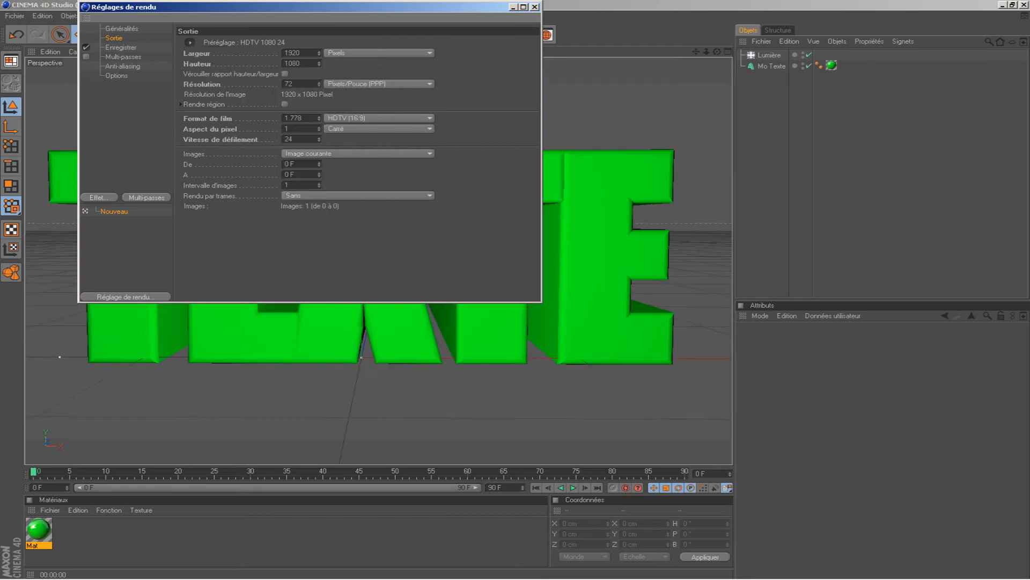
click(190, 42)
mouse_move(220, 74)
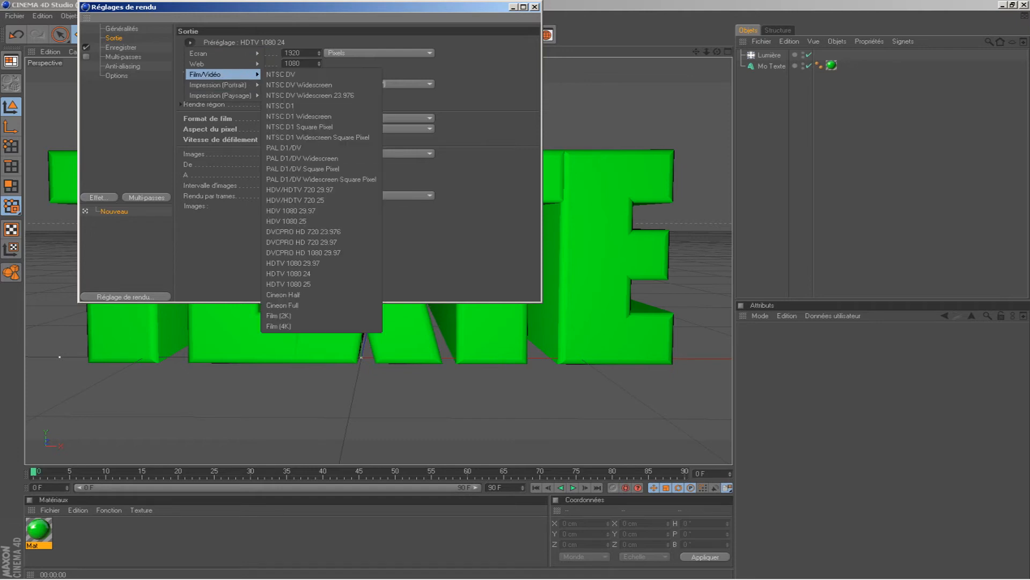
click(293, 263)
Set the saved render format to PNG and enable Canal alpha and Alpha lissé.
click(121, 47)
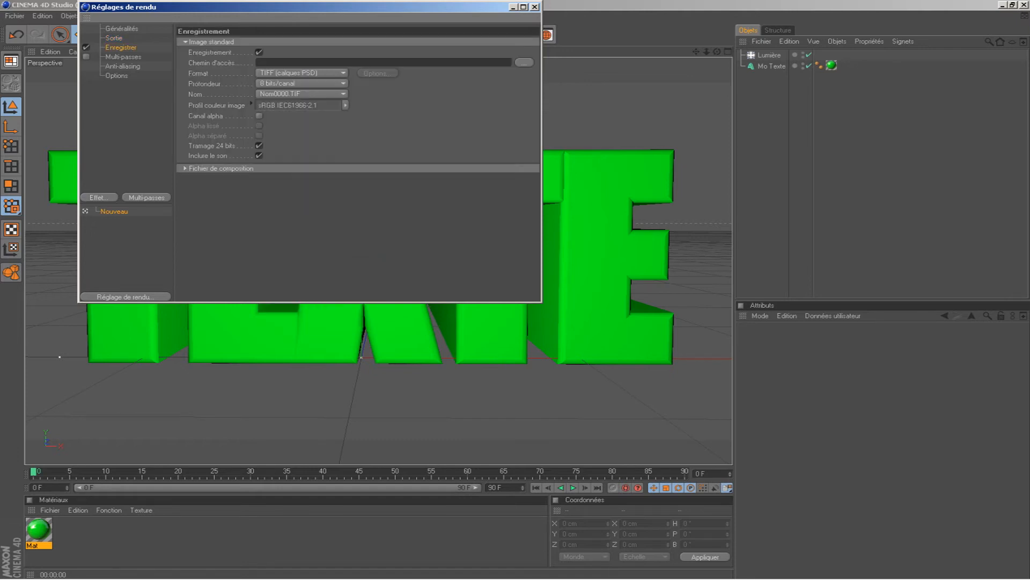
click(302, 73)
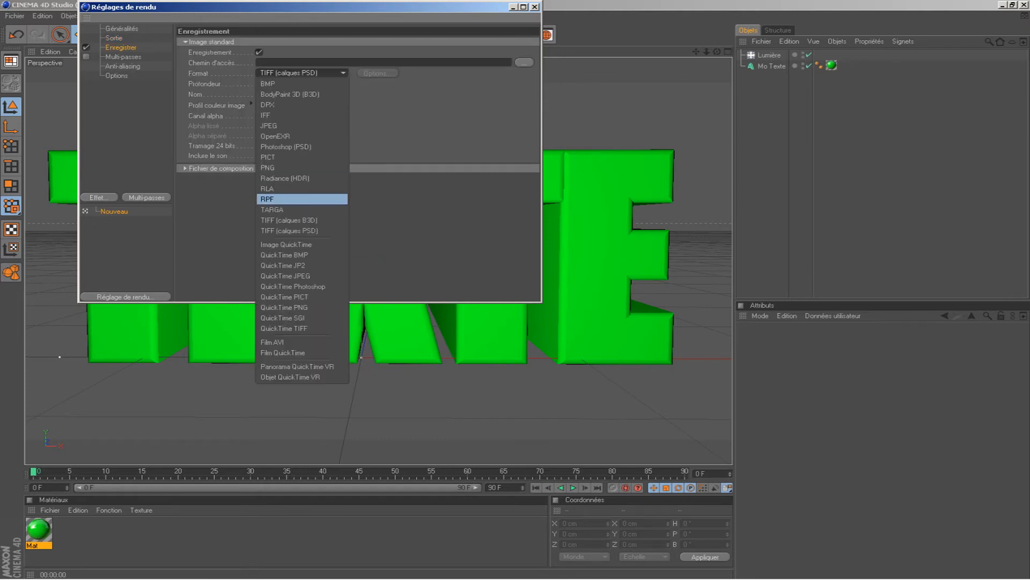
click(290, 167)
click(259, 116)
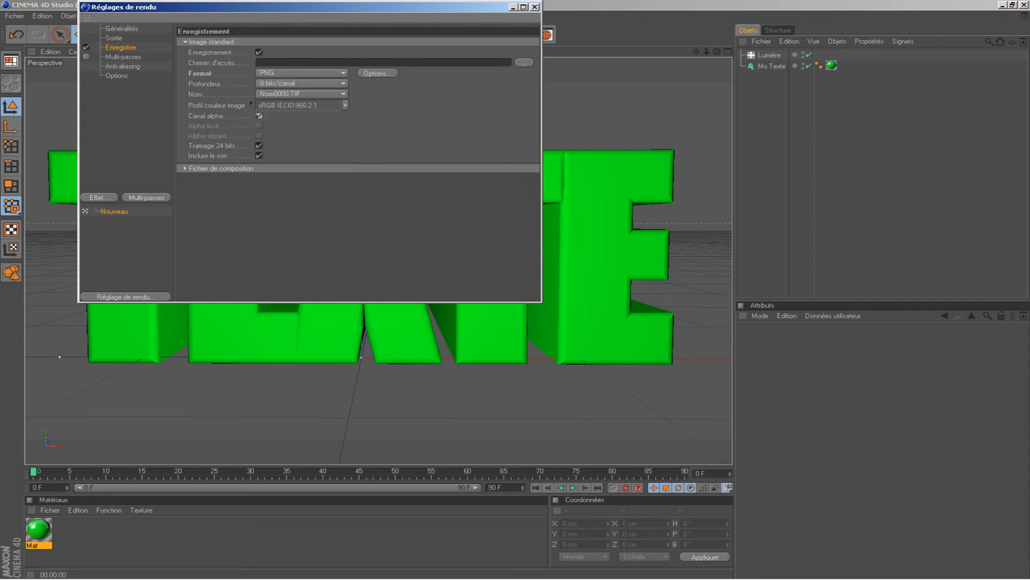
click(260, 126)
Set the render's save path to a file named TUTO12 on the desktop (Bureau).
click(124, 57)
click(123, 66)
click(121, 48)
click(524, 62)
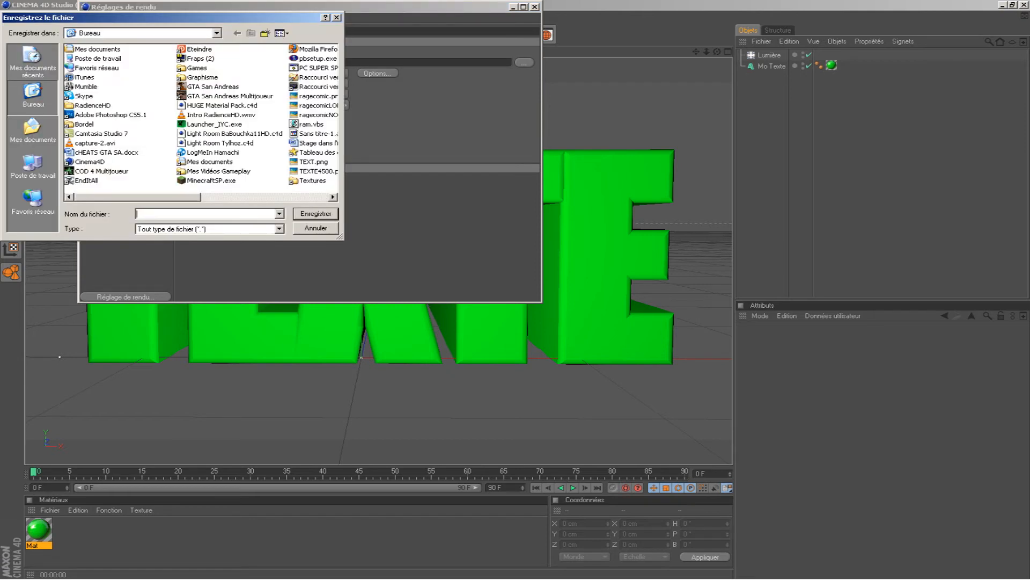
text(TUTO12)
key(Return)
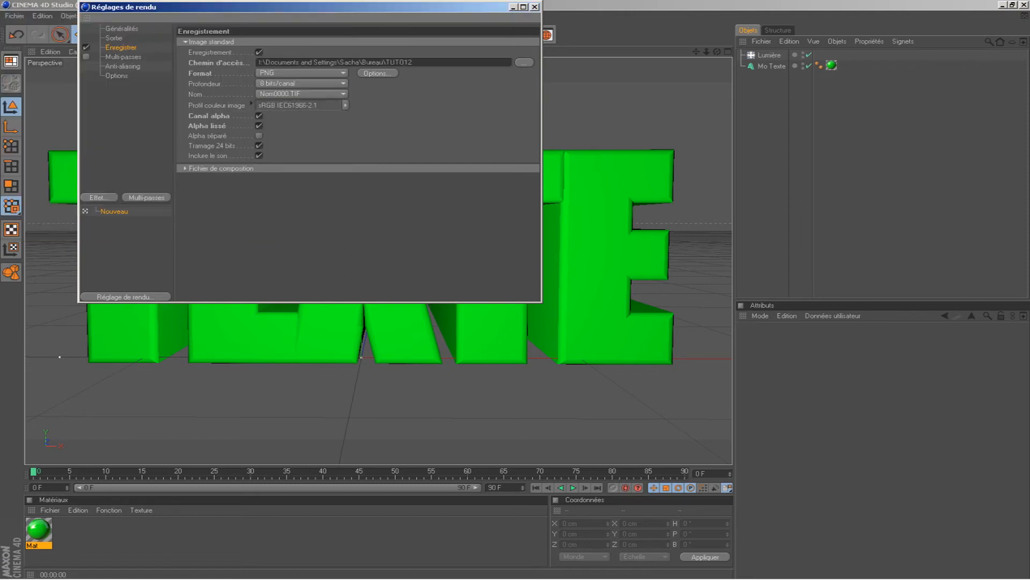
Set the render's Anti-Aliasing to Au mieux with a minimum level of 2x2.
click(123, 67)
click(308, 43)
click(308, 74)
click(308, 85)
click(308, 106)
click(308, 85)
click(308, 106)
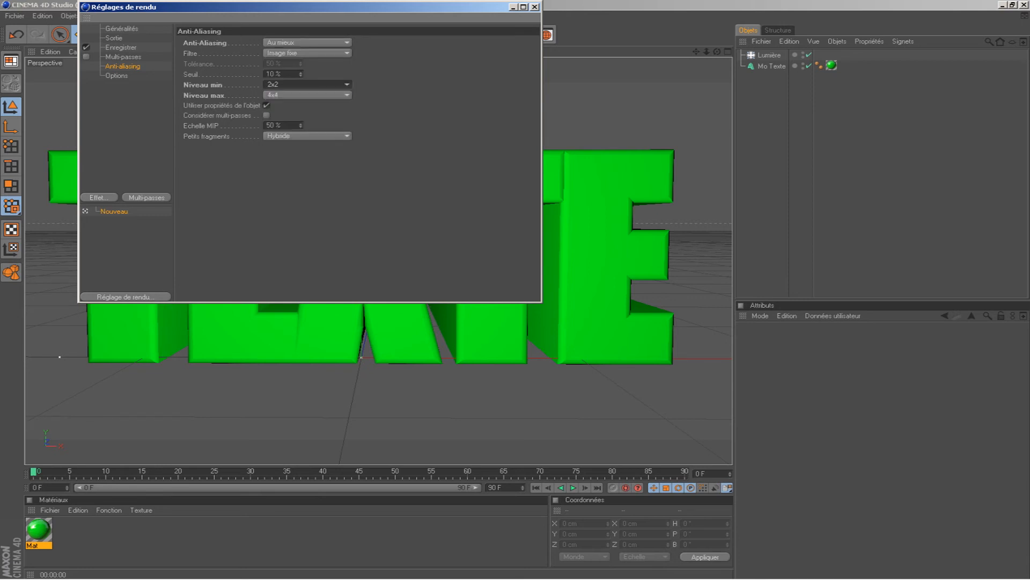
Add the Illumination globale and Occlusion ambiante effects to the render settings and close them.
click(99, 198)
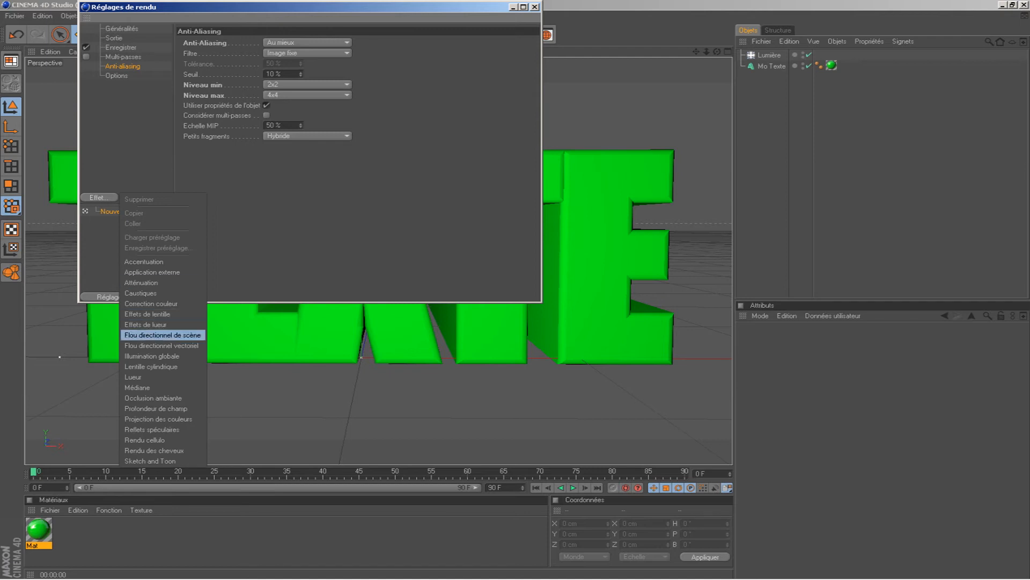
click(151, 356)
click(100, 197)
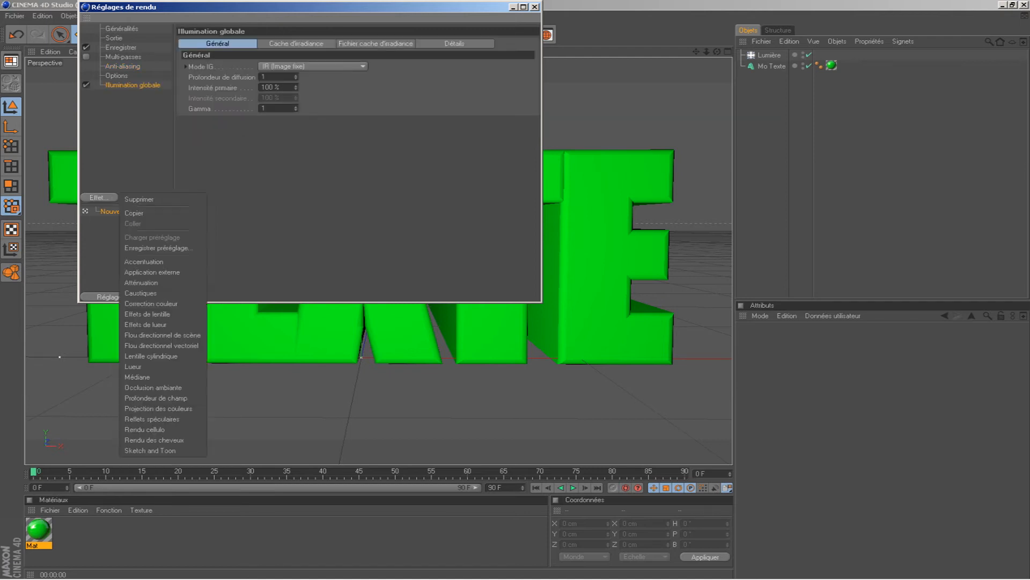
click(161, 388)
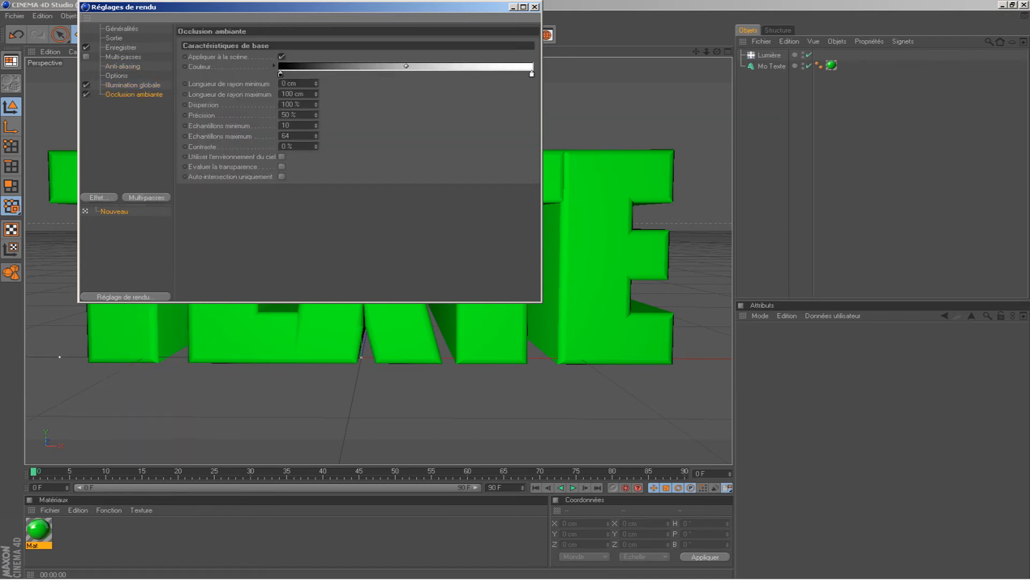
click(535, 7)
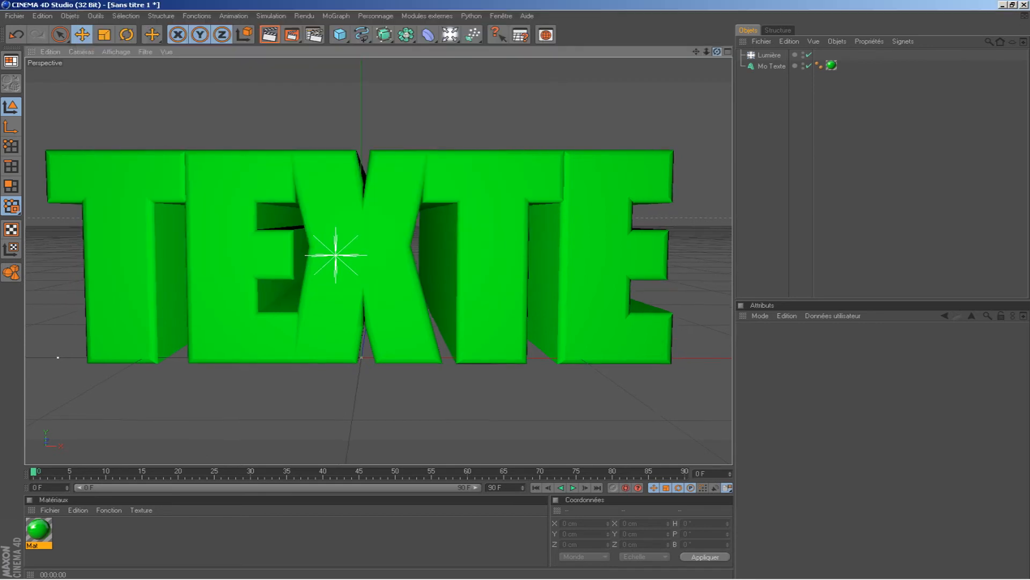
Orbit the perspective view slightly to frame the text for the render.
mouse_move(717, 51)
mouse_down()
mouse_move(700, 8)
mouse_move(714, 47)
mouse_up()
drag(717, 51, 717, 63)
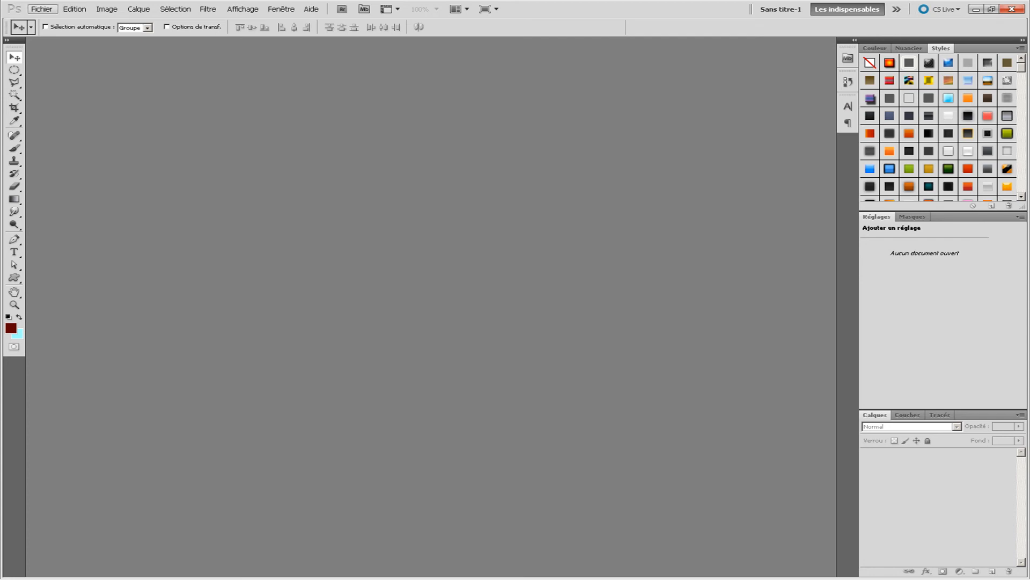
Switch to Photoshop and create a 1920 x 1080 pixel document at 72 pixels/inch with a transparent background.
click(41, 8)
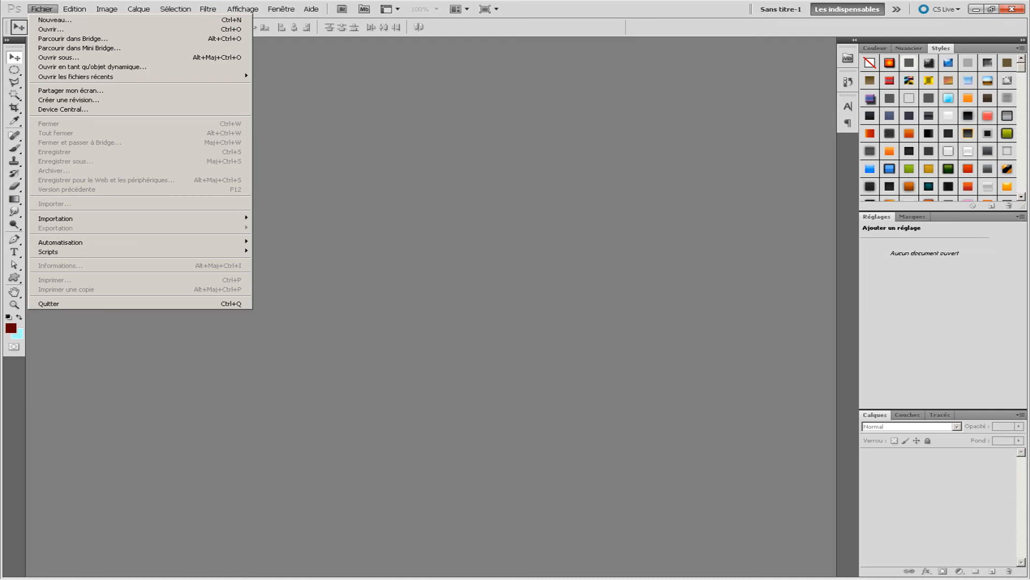
click(54, 20)
key(Tab)
key(Tab)
double_click(425, 212)
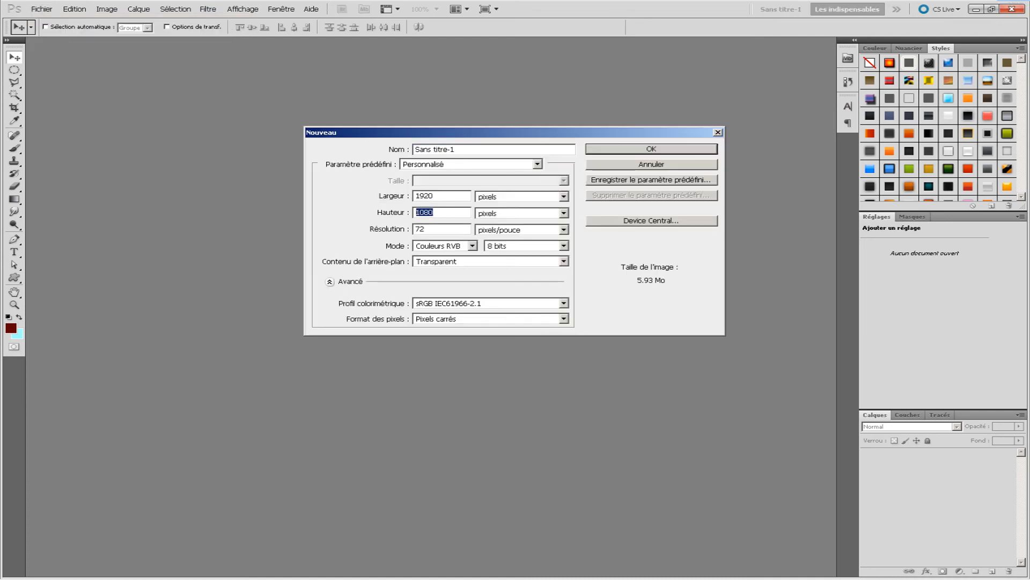
click(564, 261)
click(483, 291)
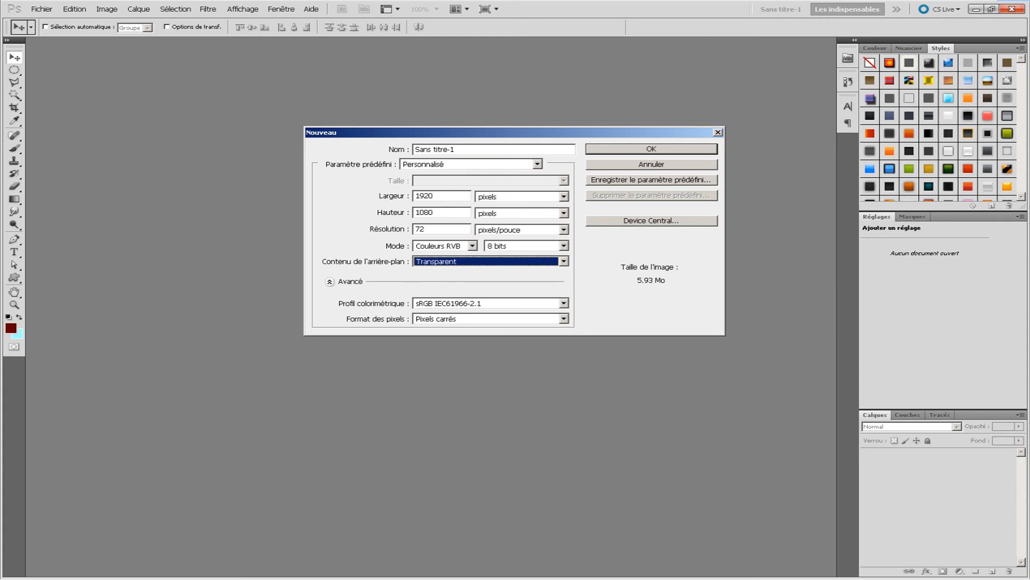
key(Return)
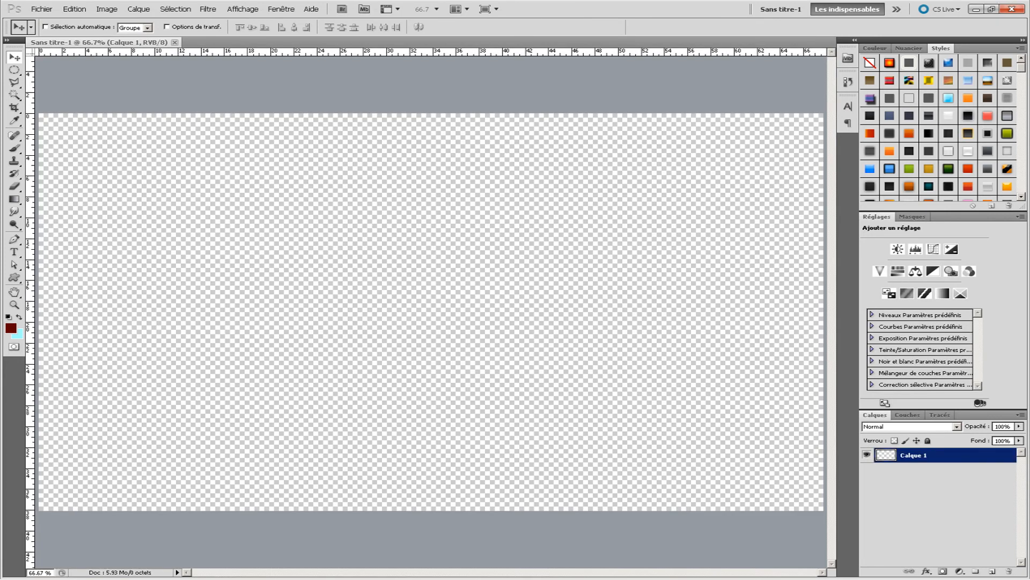
Place the rendered image TUTO12.png from the desktop into the document at its original size.
click(41, 9)
click(59, 203)
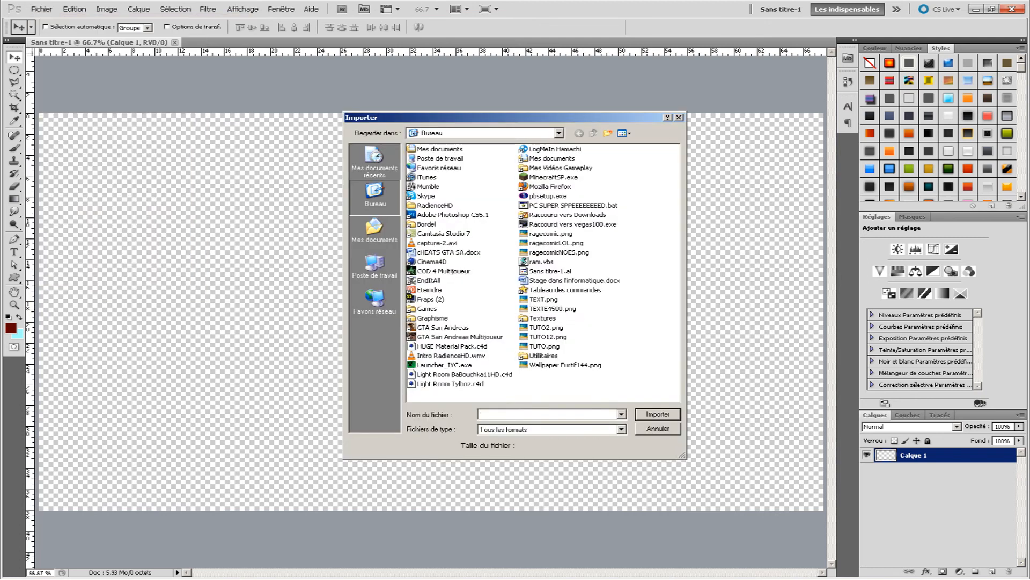
text(TUT)
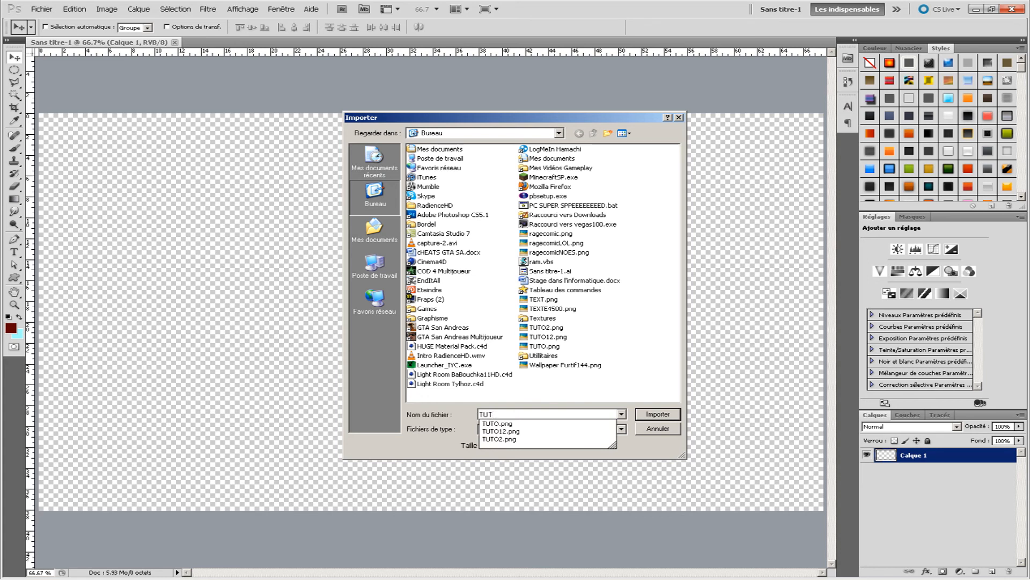
click(501, 431)
key(Return)
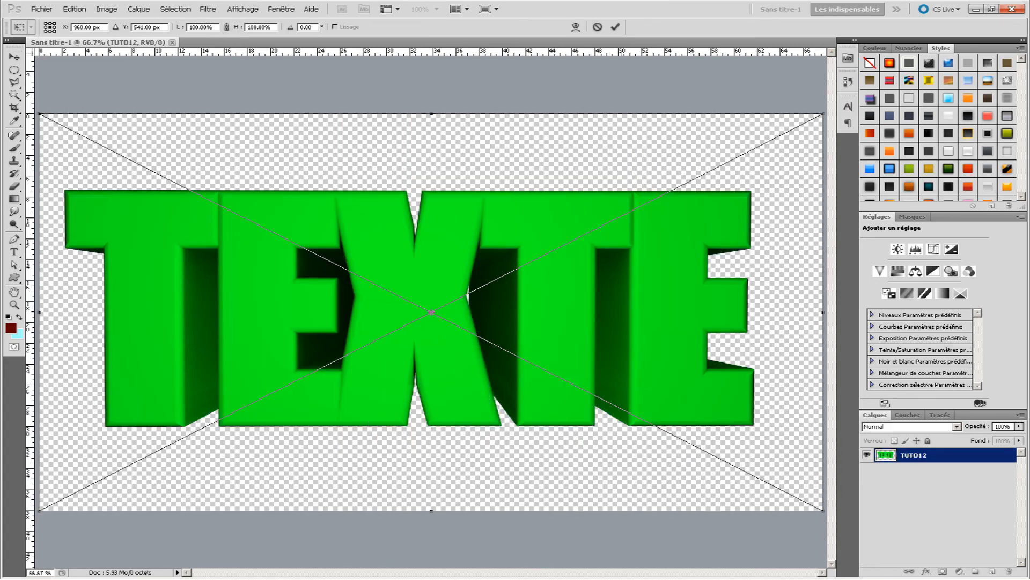
key(Return)
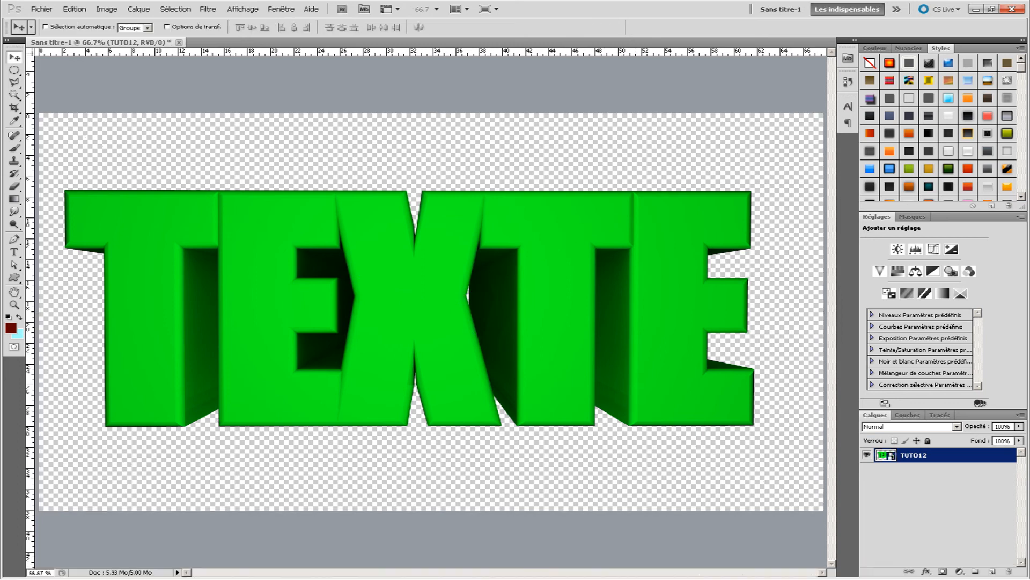
Add a new empty layer and move it beneath the TUTO12 layer.
click(992, 571)
drag(931, 455, 931, 475)
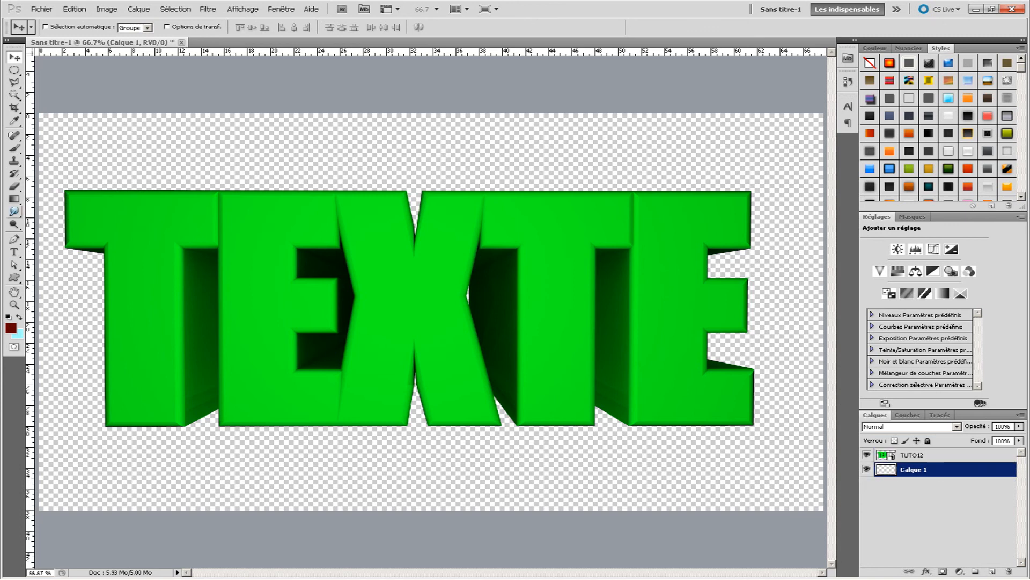
Edit the Gradient tool's gradient, changing its starting colour stop to a green that matches the text.
click(14, 199)
click(65, 27)
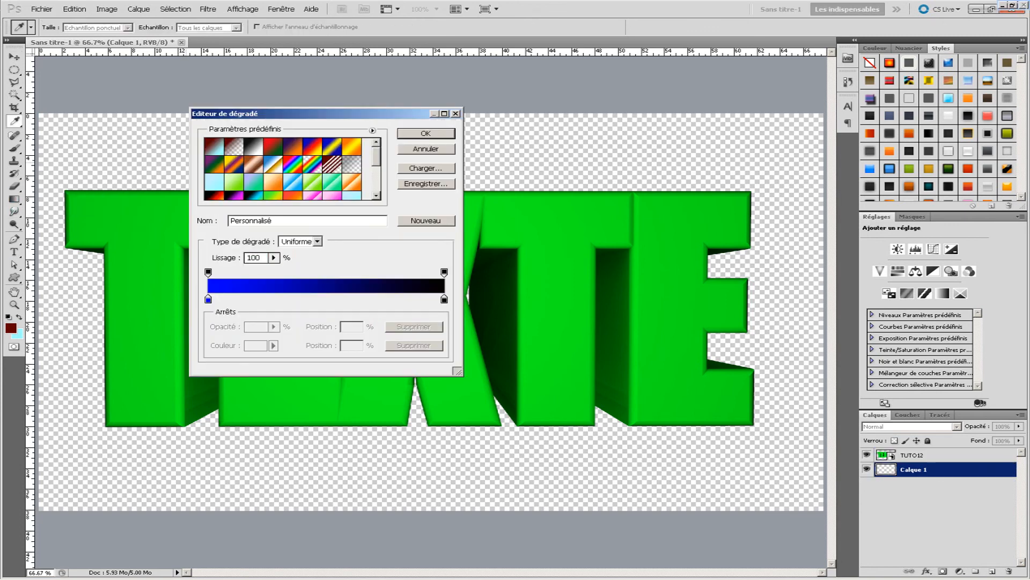
double_click(208, 300)
drag(271, 260, 271, 305)
click(394, 206)
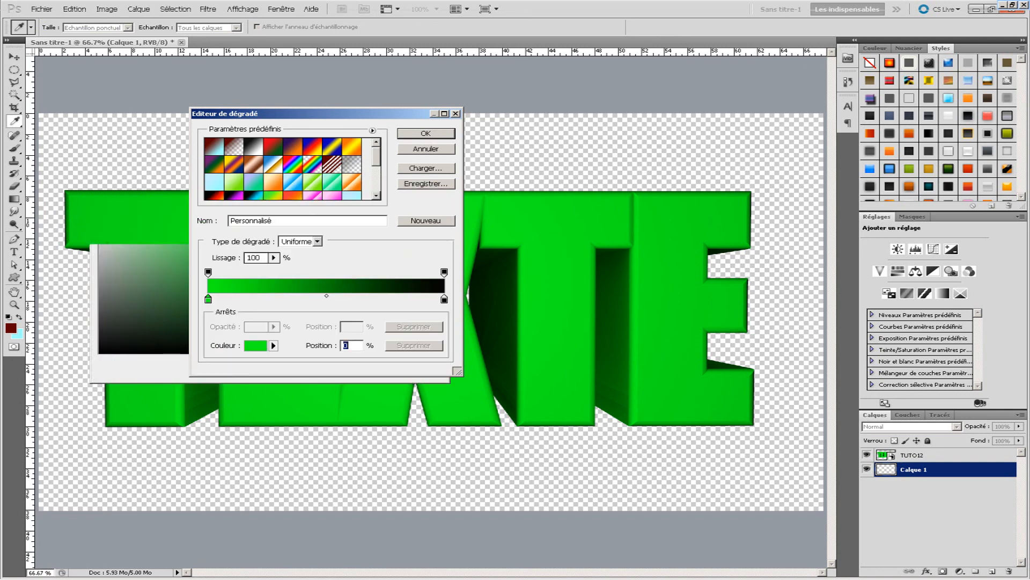
Set the gradient's end colour to #242424 and draw the radial gradient from the text's centre to the canvas's upper-right corner.
double_click(444, 299)
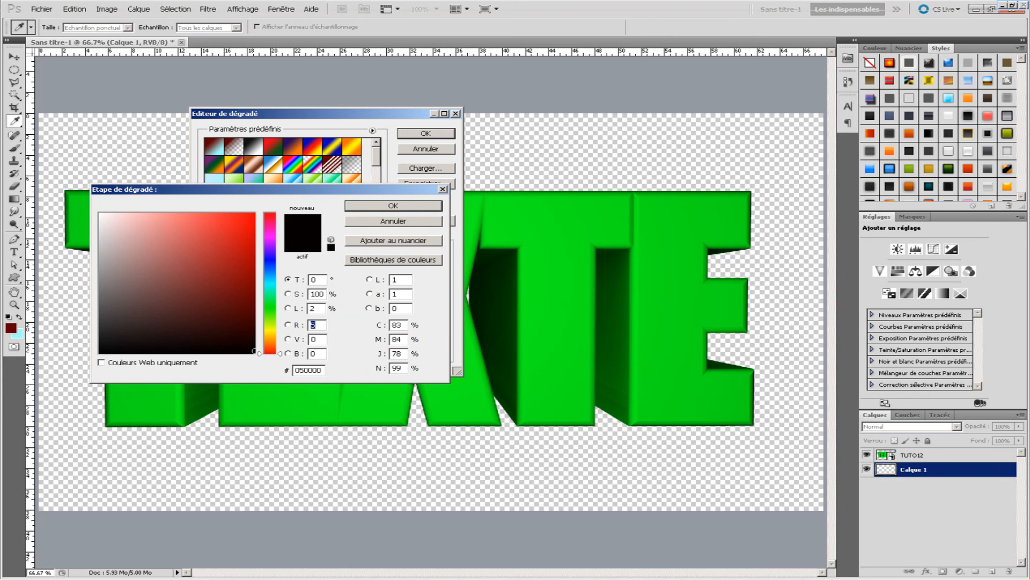
click(102, 333)
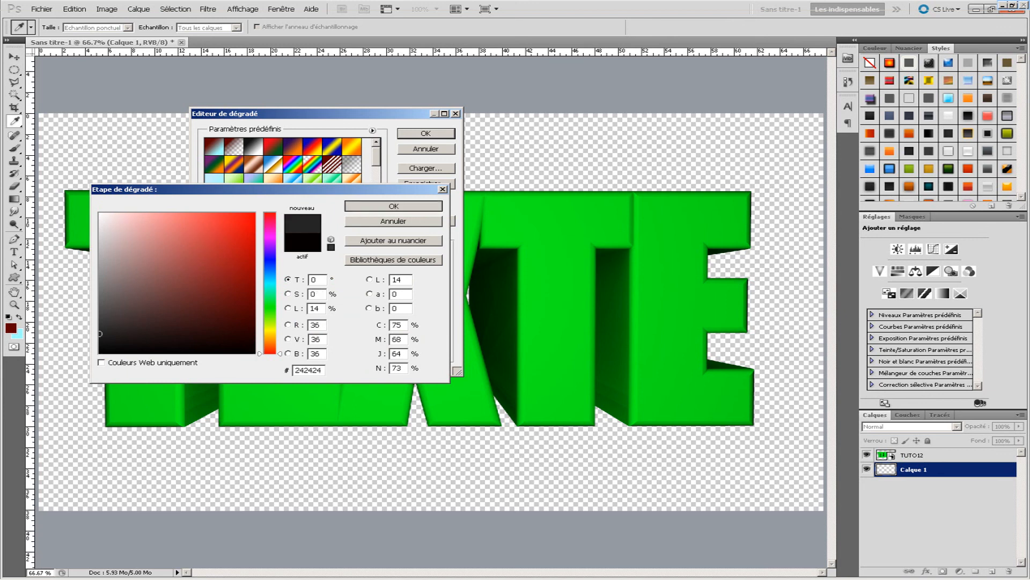
click(394, 205)
click(426, 133)
drag(467, 293, 821, 112)
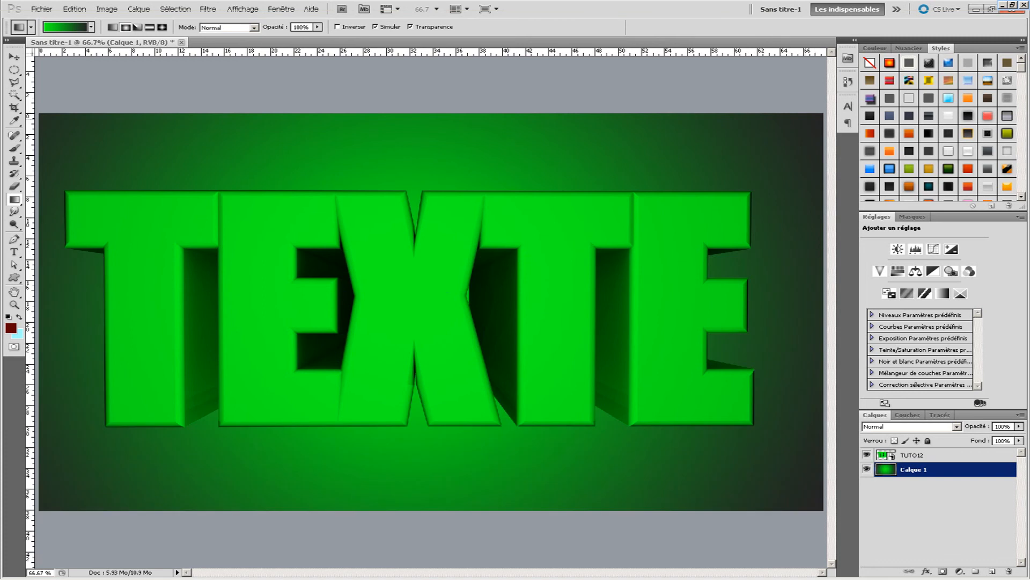
Move the TUTO12 text layer slightly to the right and up to centre it on the background.
key(v)
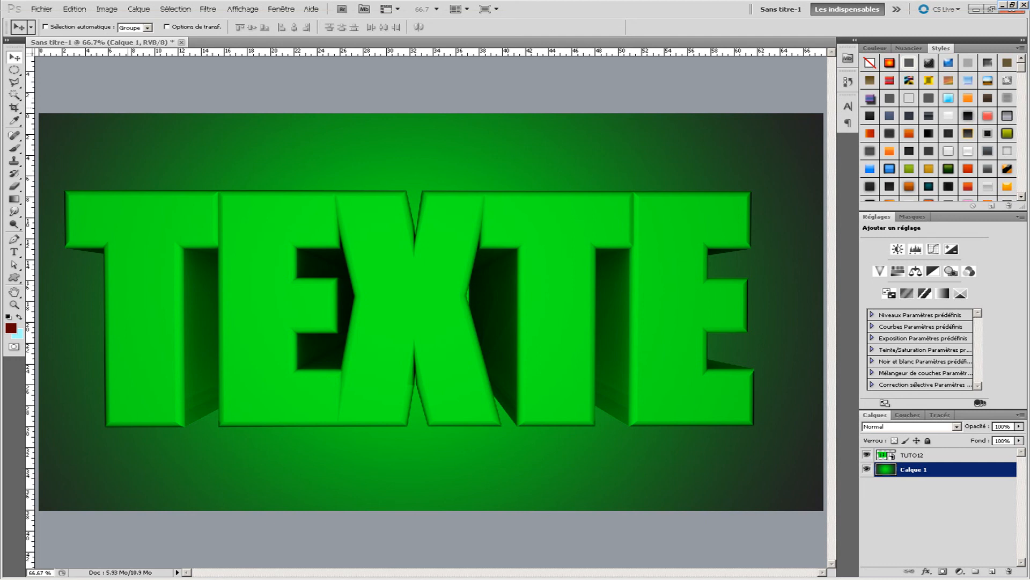
click(914, 455)
drag(436, 301, 446, 299)
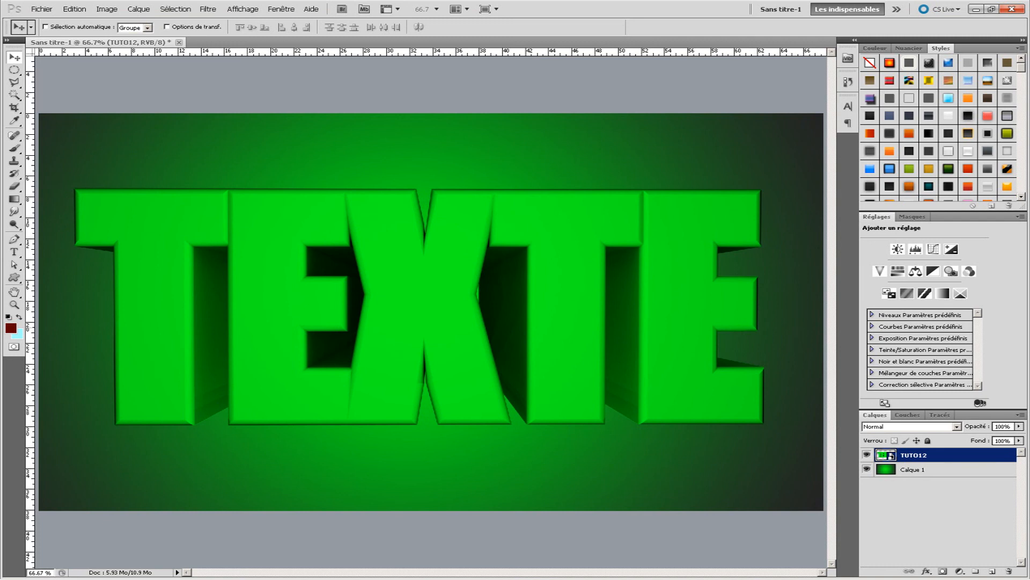